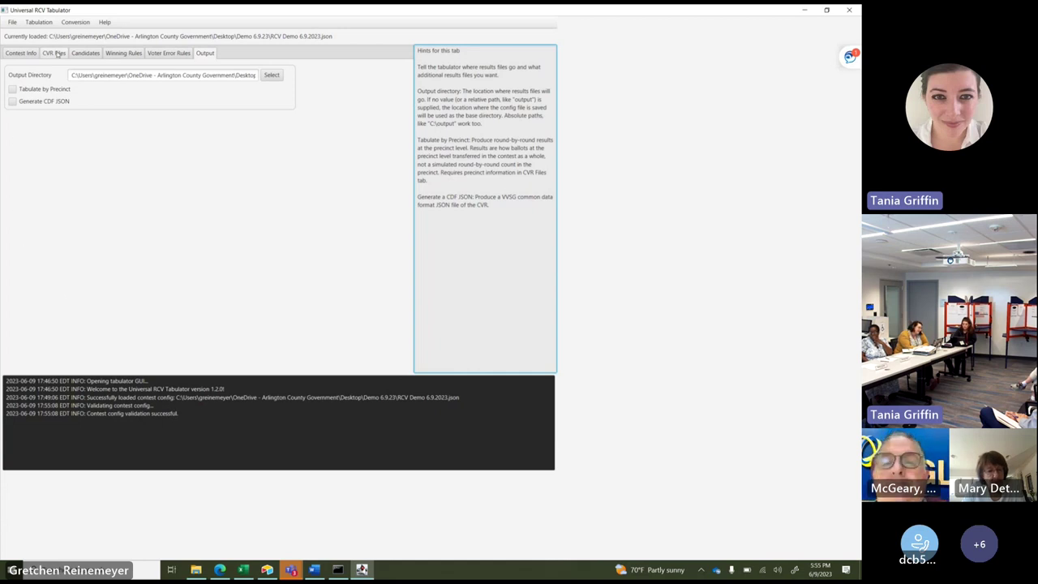
Tabulate the loaded contest, eliminating the first listed candidate in both the round 1 and round 3 tiebreakers.
left_click(38, 22)
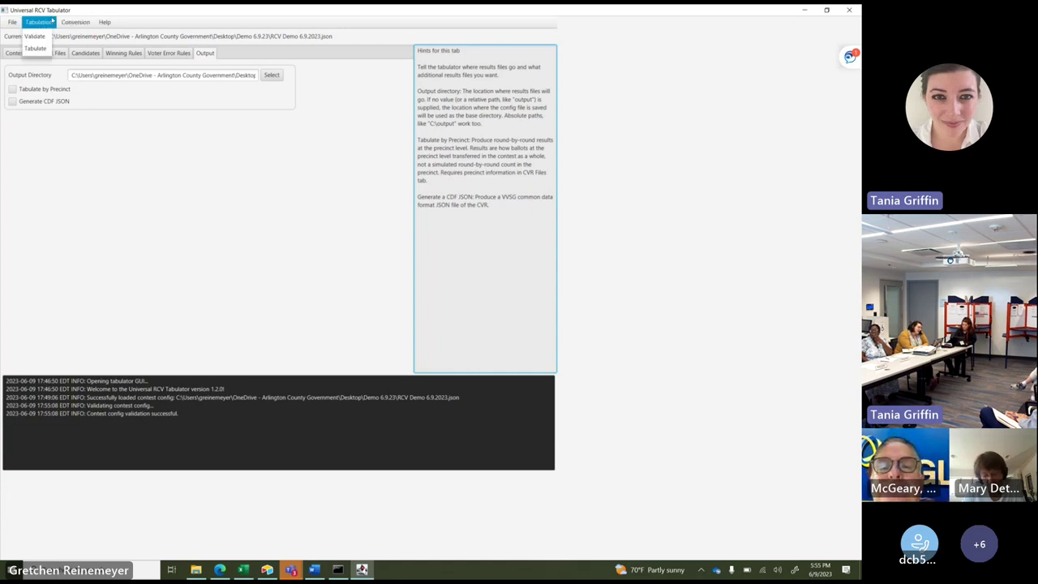
left_click(35, 50)
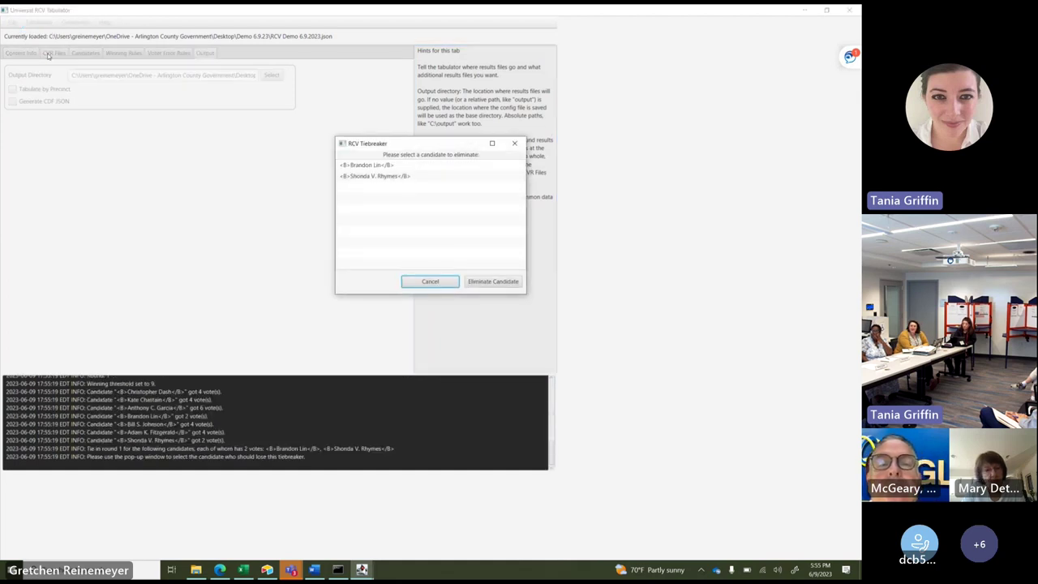
left_click(353, 165)
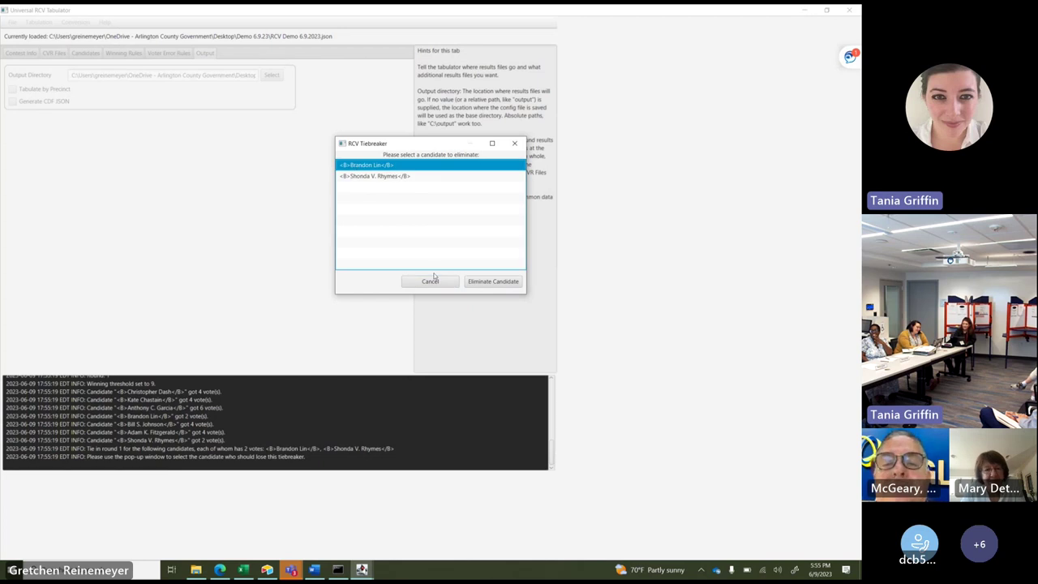
left_click(489, 286)
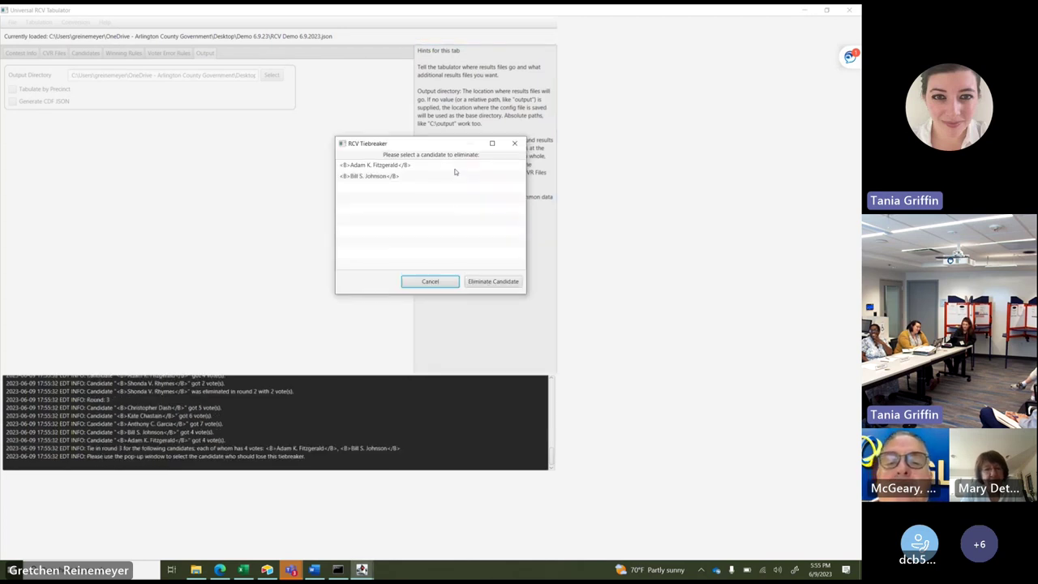
left_click(455, 166)
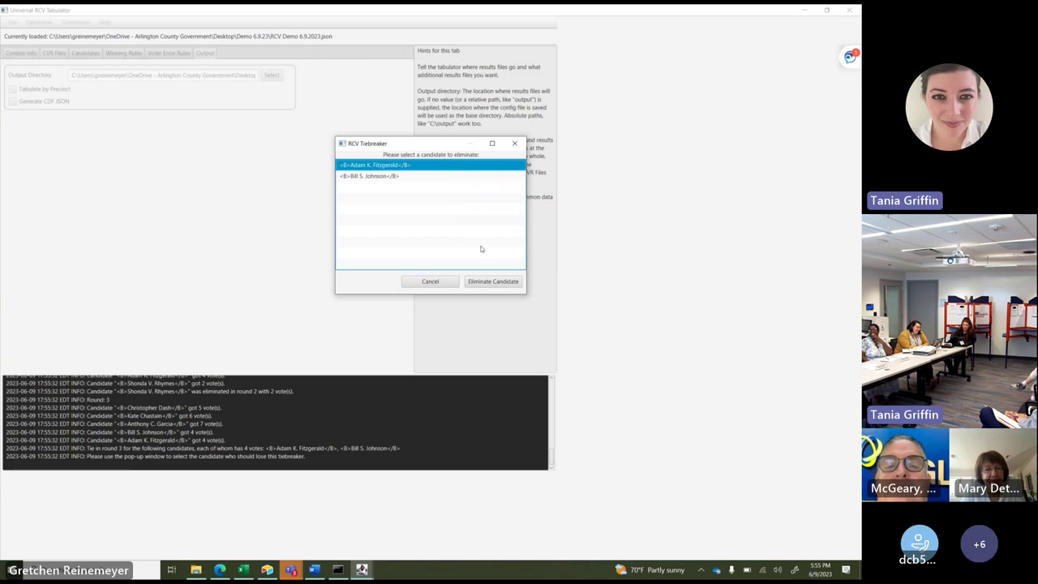
left_click(491, 281)
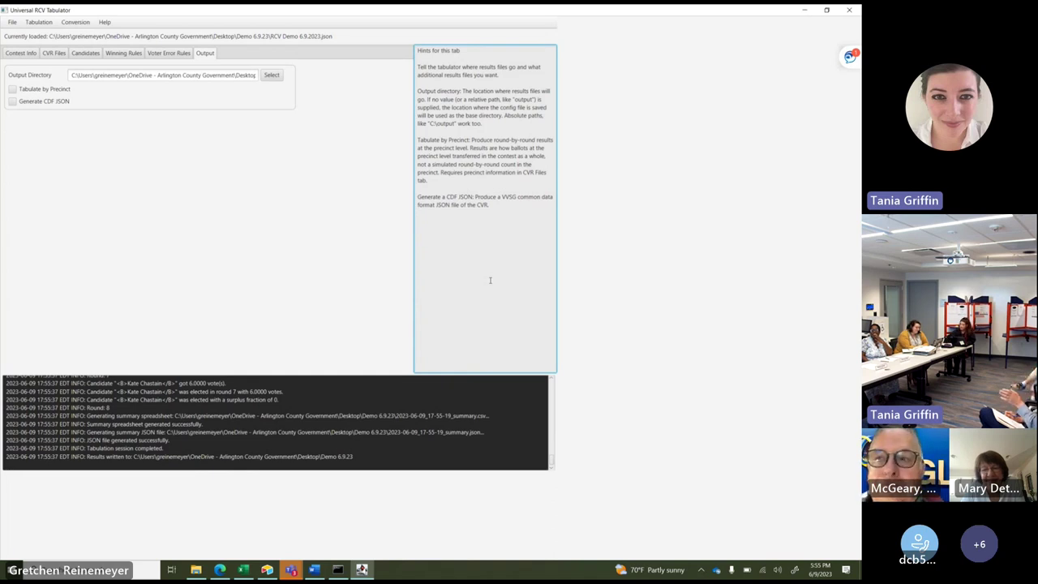
Switch to Excel to view the 2023-06-09_12-06-17_summary workbook.
mouse_move(243, 570)
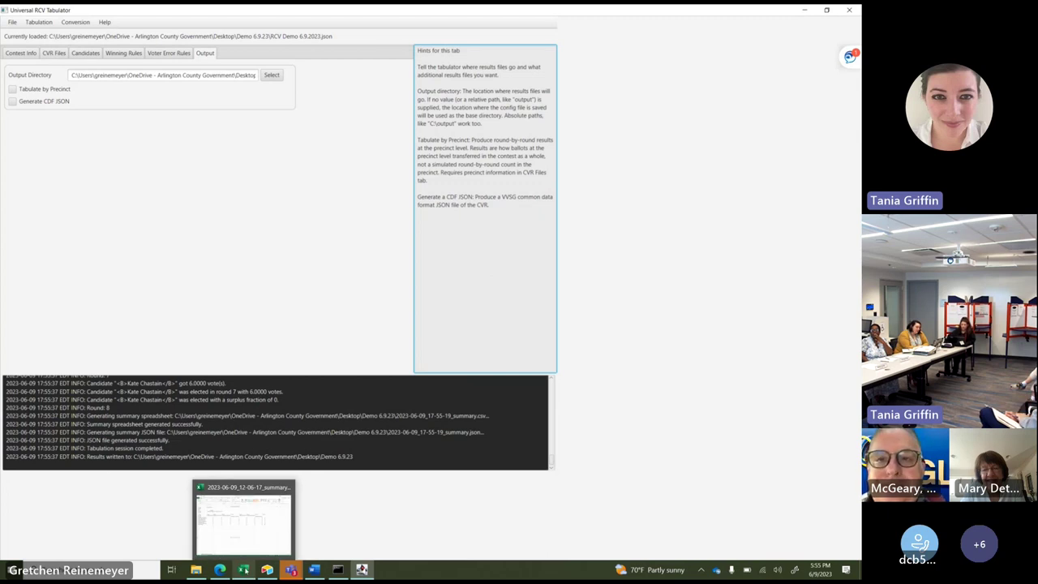
left_click(247, 549)
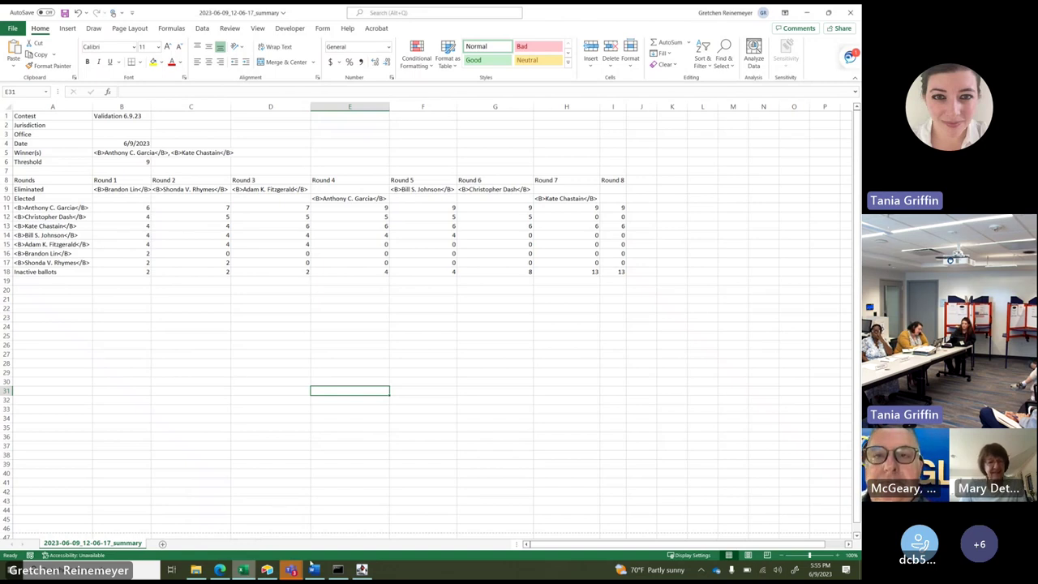
Switch to the Electoral Board Meeting window in Microsoft Teams and check the screen-sharing control.
mouse_move(296, 569)
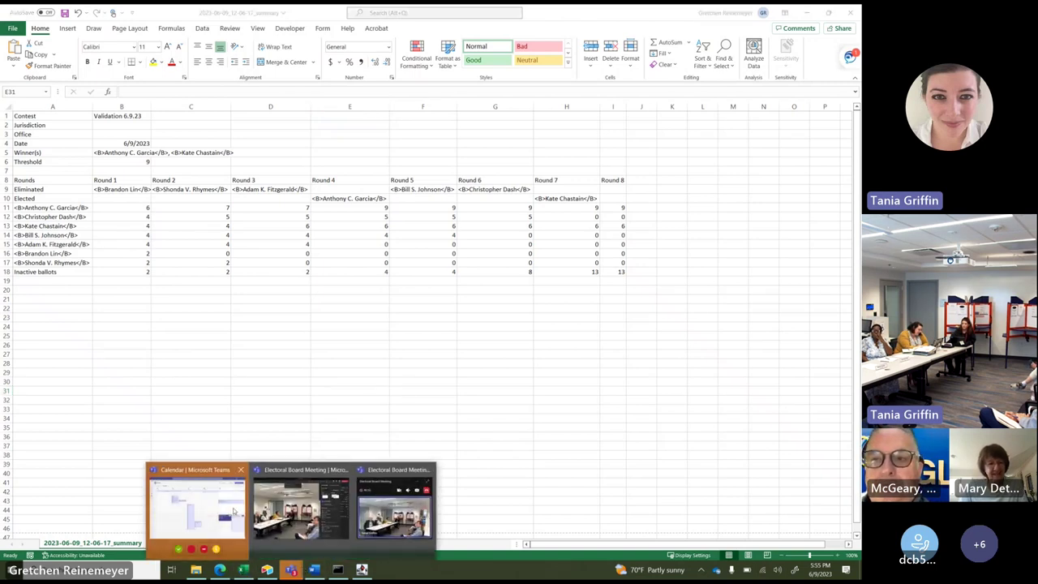
mouse_move(229, 510)
left_click(300, 507)
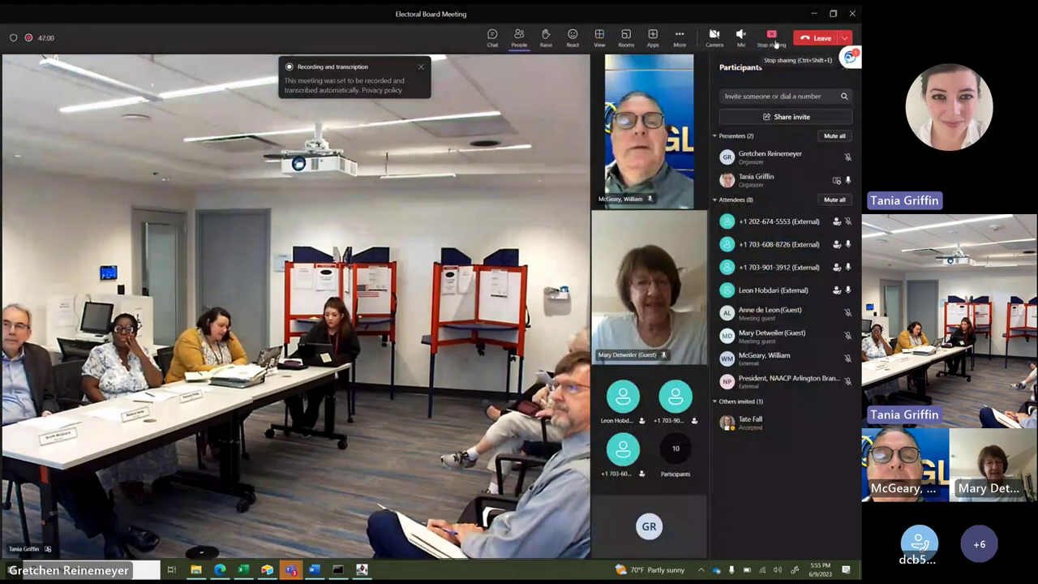
left_click(771, 37)
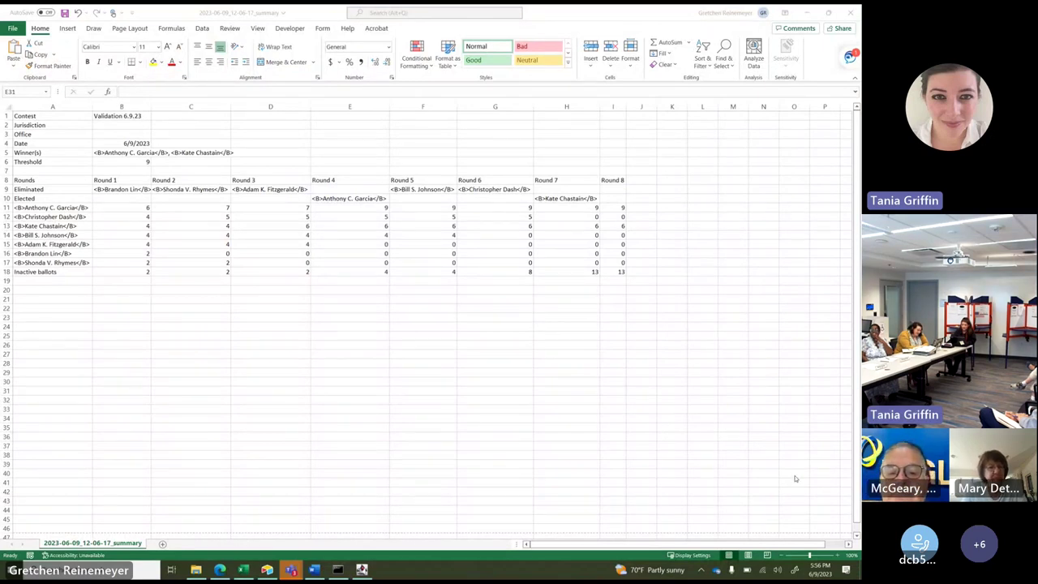
Enlarge the Excel summary sheet to 170% so the contest details and first rounds are readable.
left_click(838, 556)
left_click(838, 556)
left_click(838, 556)
left_click(838, 556)
left_click(838, 556)
left_click(839, 556)
left_click(839, 556)
left_click_drag(856, 224, 856, 214)
left_click_drag(577, 548, 512, 538)
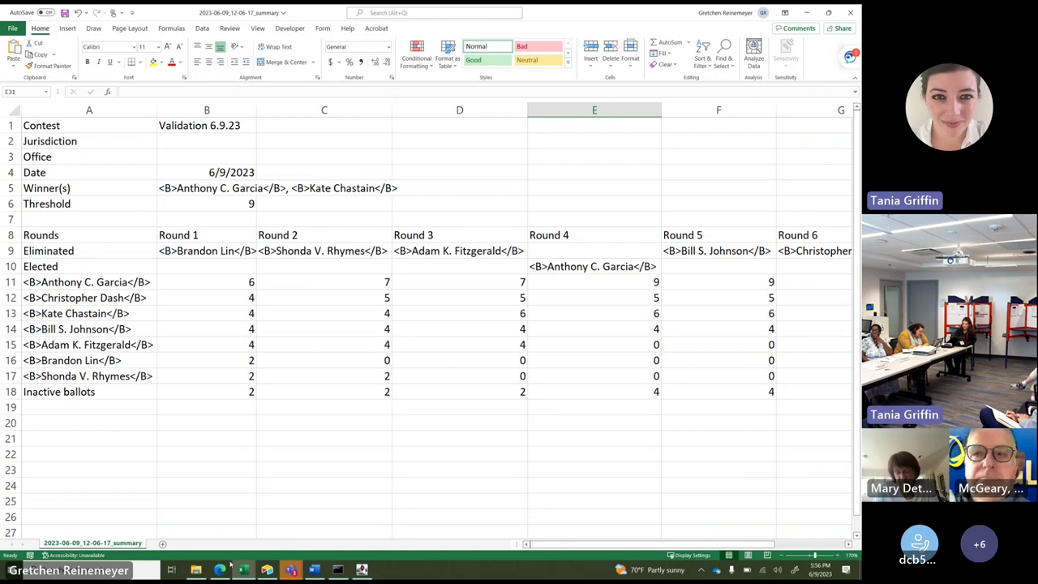
mouse_move(244, 569)
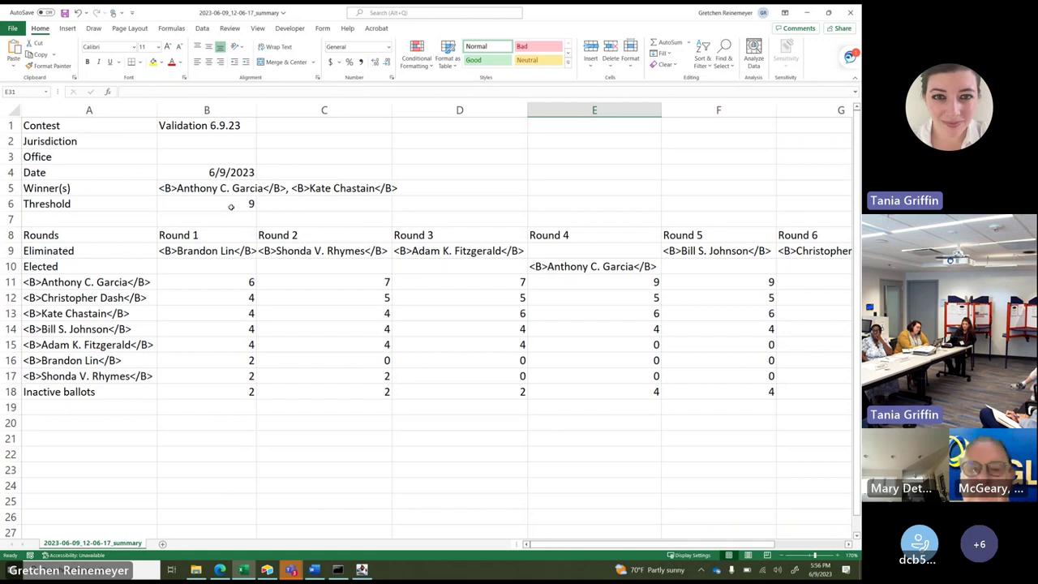
Examine the eliminated and elected candidates and the vote counts from Round 1 through Round 8.
left_click(219, 251)
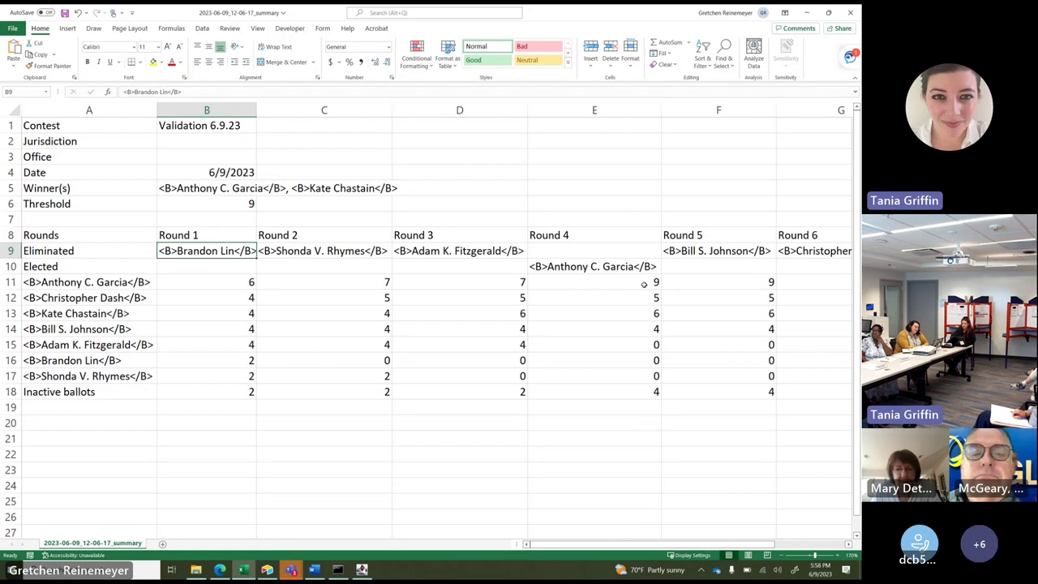
left_click_drag(649, 544, 699, 571)
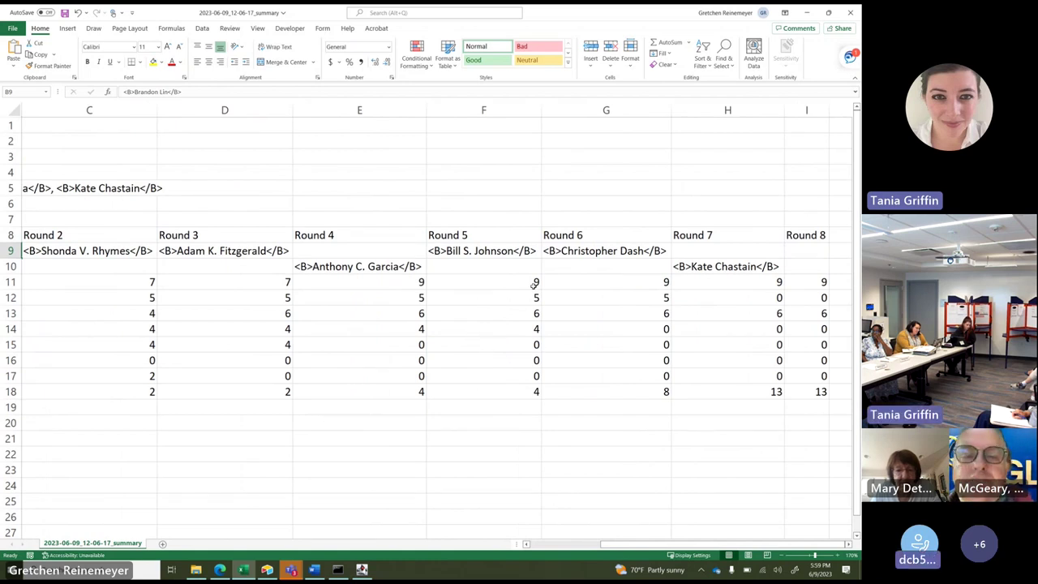
left_click_drag(588, 544, 625, 562)
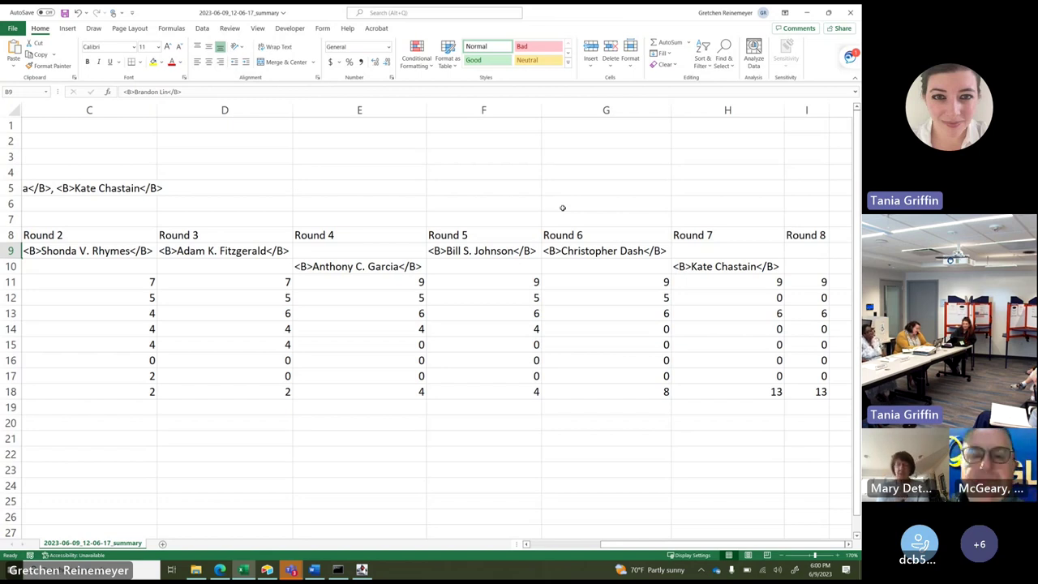
Switch to File Explorer and open the RCV_8 folder on the Desktop to look at its files.
mouse_move(219, 569)
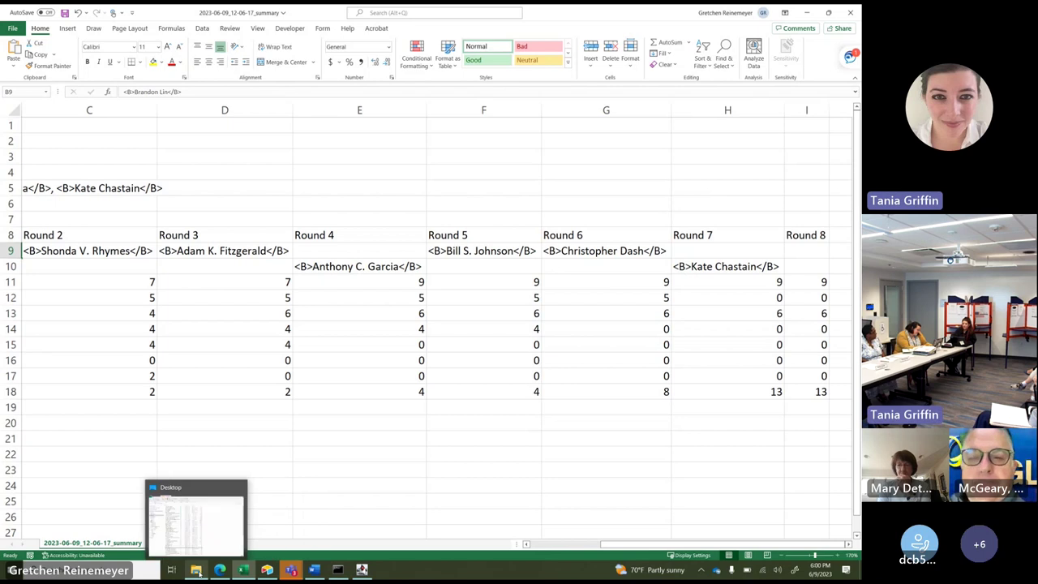
left_click(218, 523)
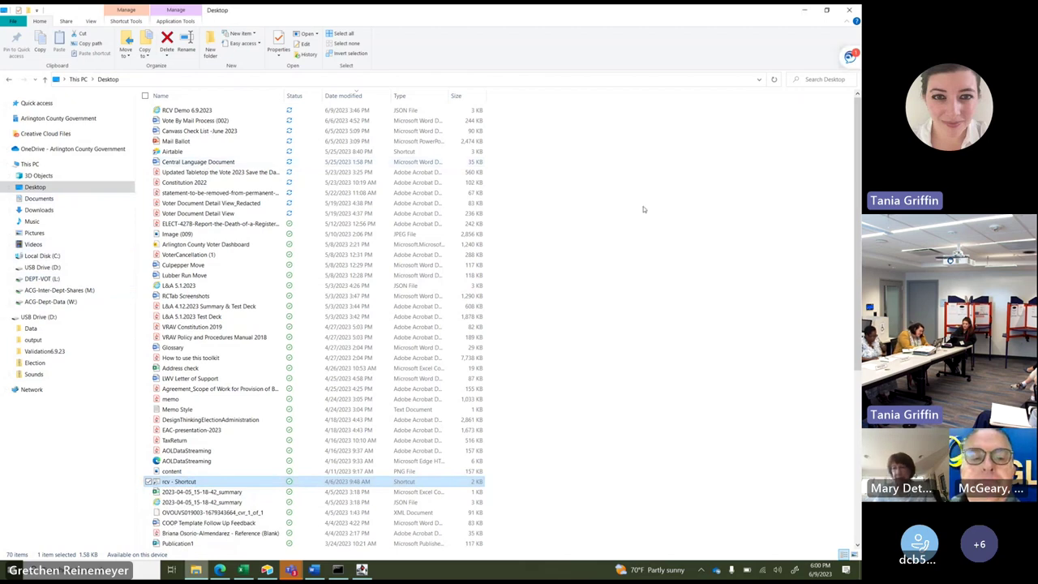
scroll(856, 324, "down", 9)
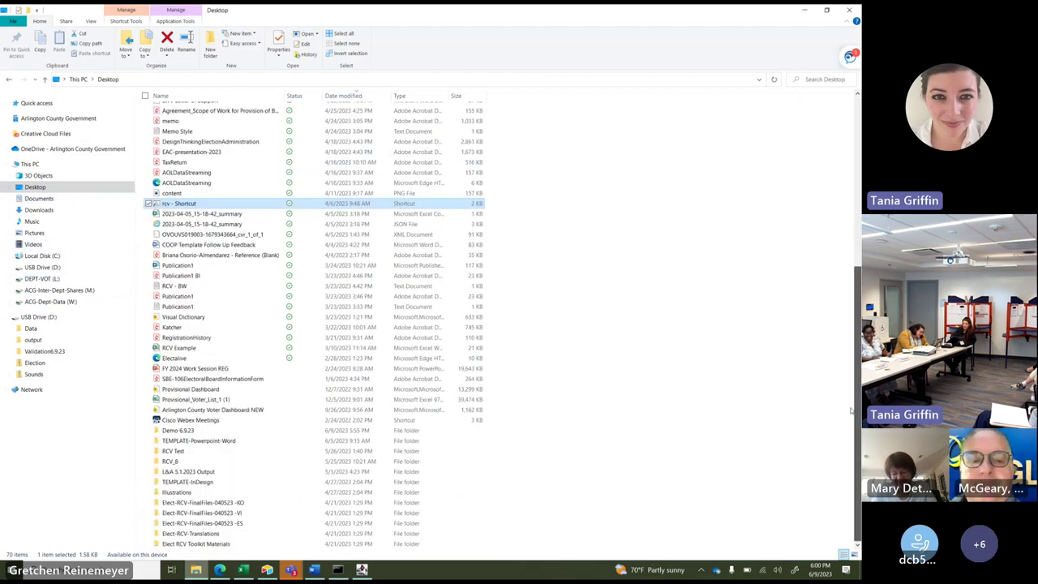
double_click(228, 460)
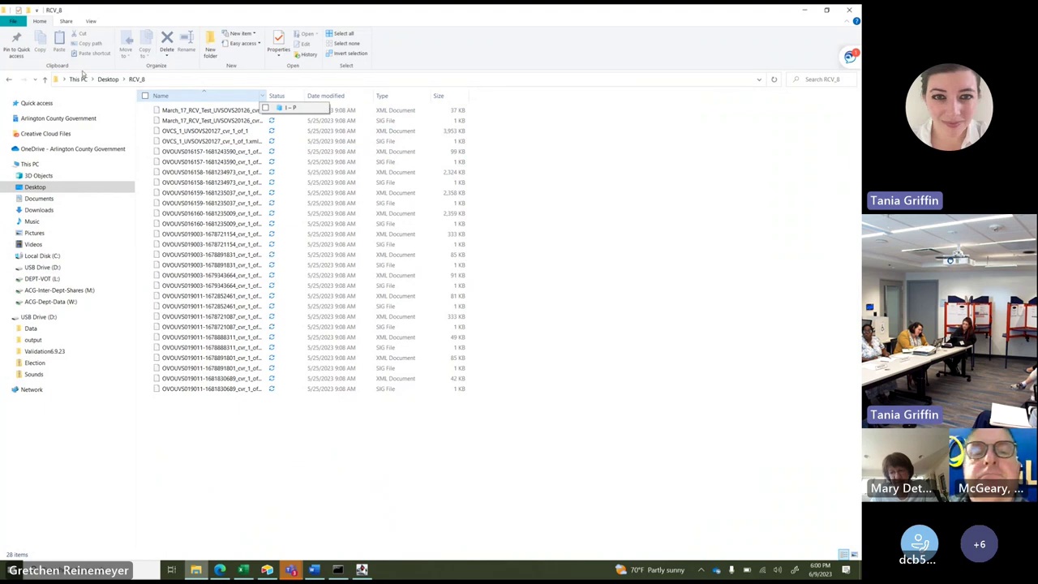
Return to the Desktop folder, view the 2023-04-05_15-18-42_summary workbook, close it, and go back to the June summary's first columns.
left_click(59, 186)
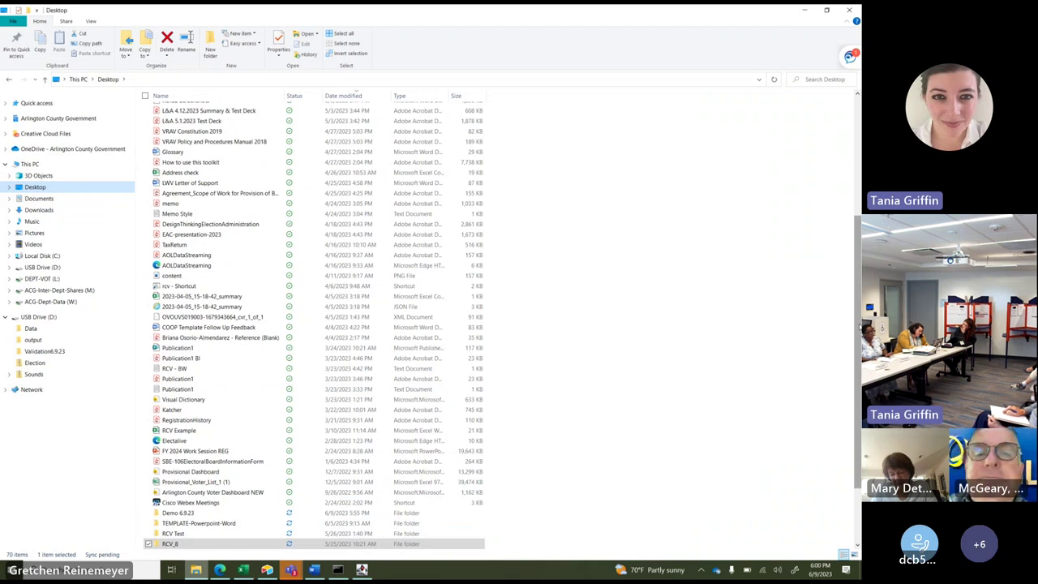
scroll(859, 325, "up", 1)
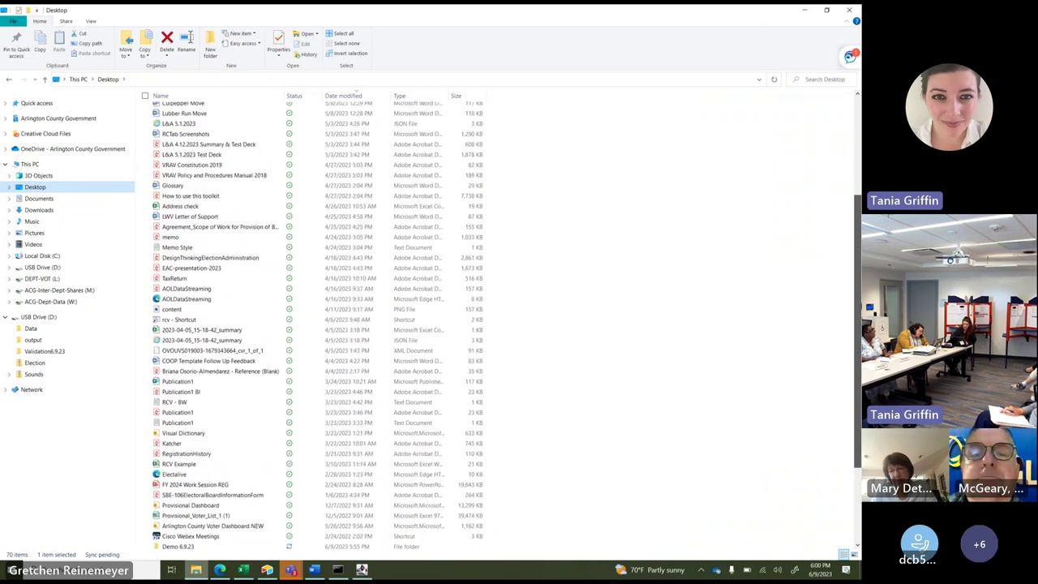
scroll(860, 325, "up", 2)
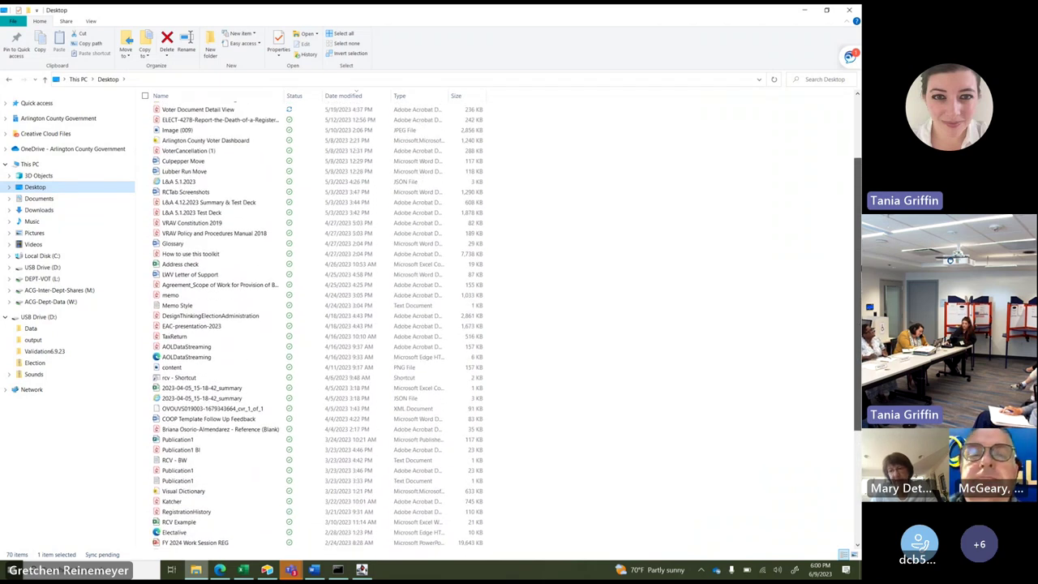
scroll(860, 325, "up", 3)
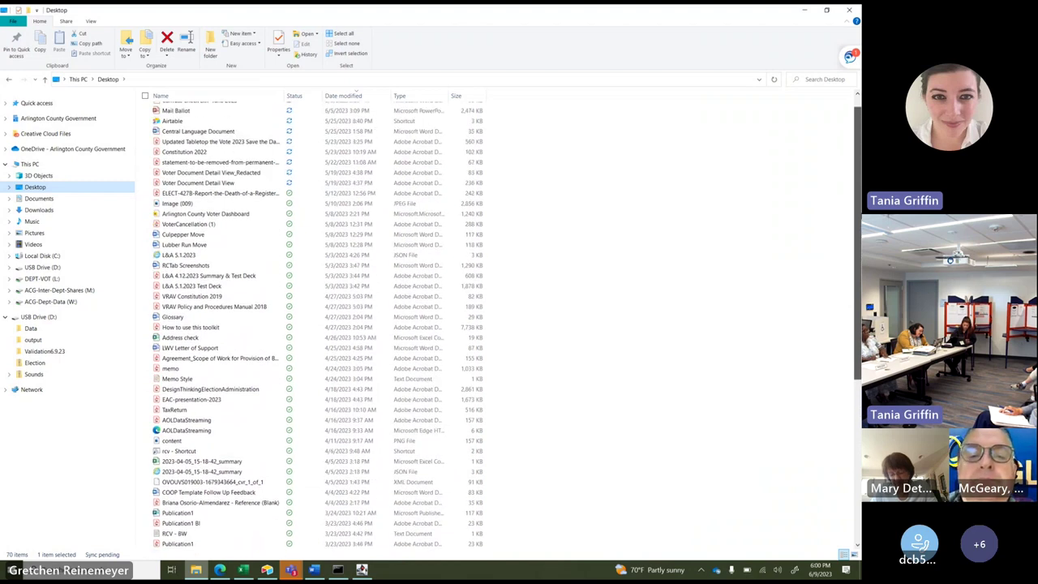
scroll(849, 389, "down", 8)
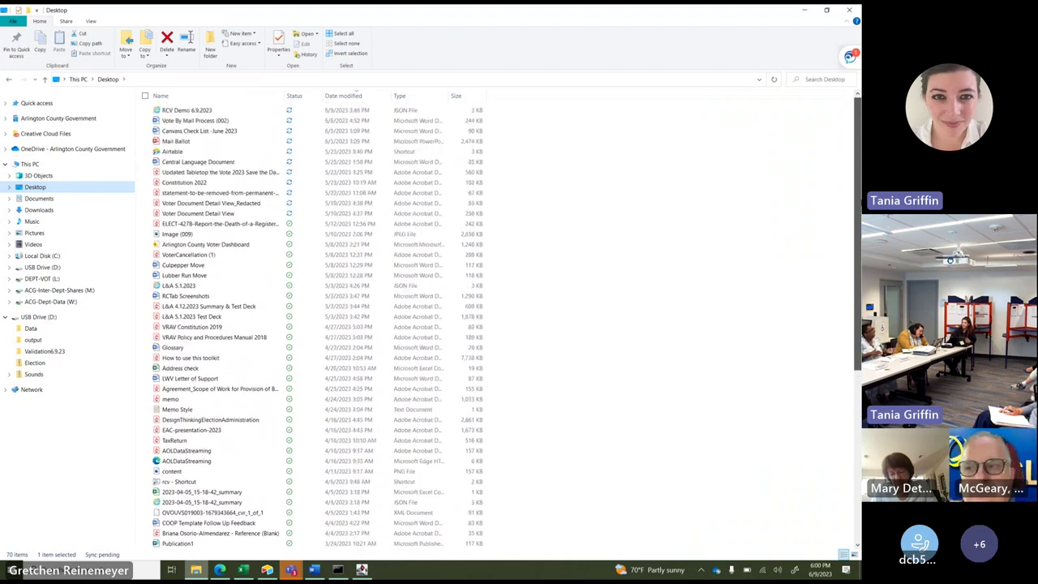
scroll(849, 388, "down", 1)
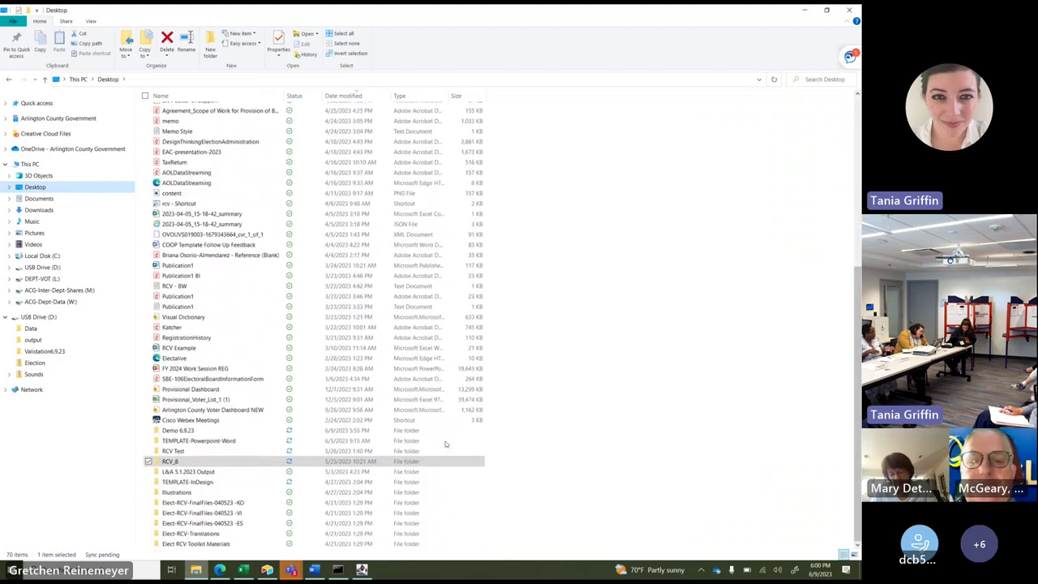
double_click(231, 214)
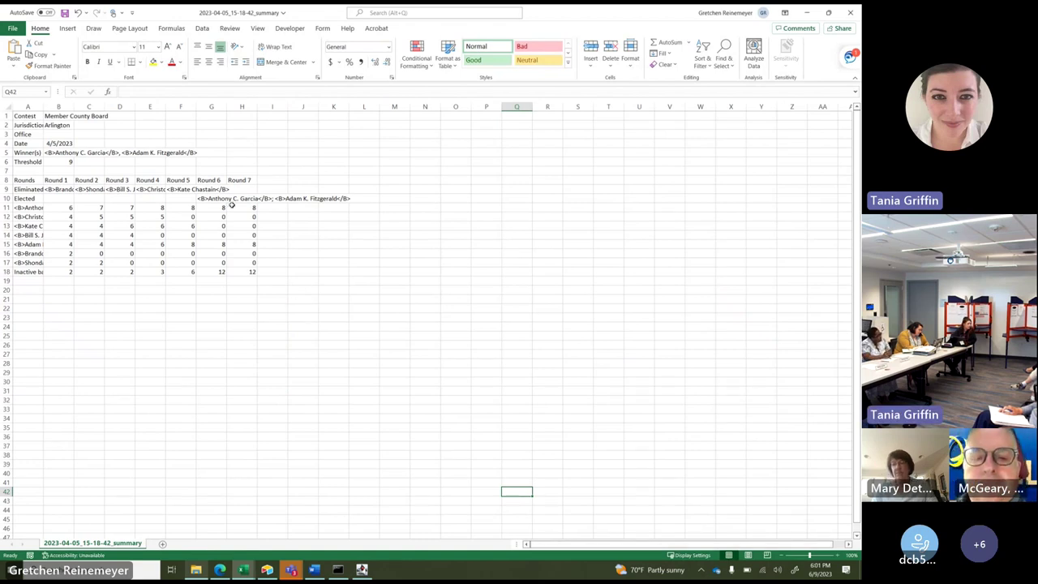
left_click(850, 12)
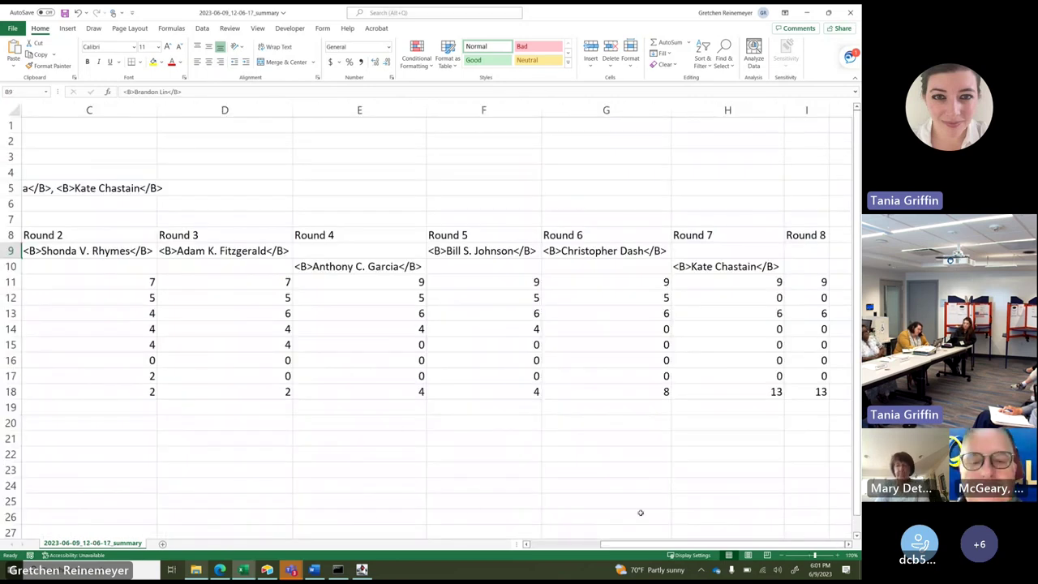
left_click_drag(624, 544, 548, 544)
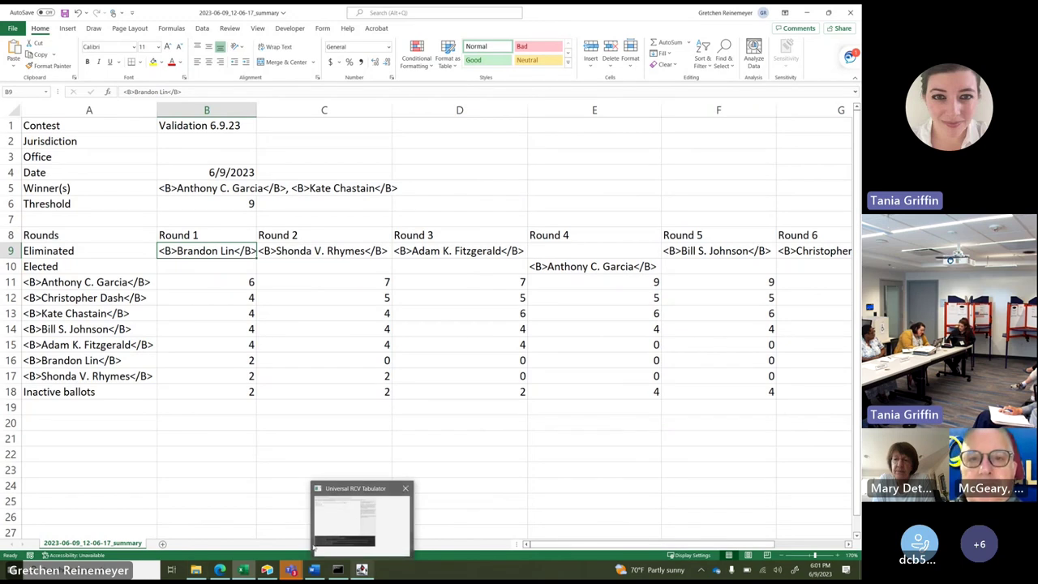
Reopen the RCV_8 folder in File Explorer and widen the Name column to show the full file names.
left_click(196, 570)
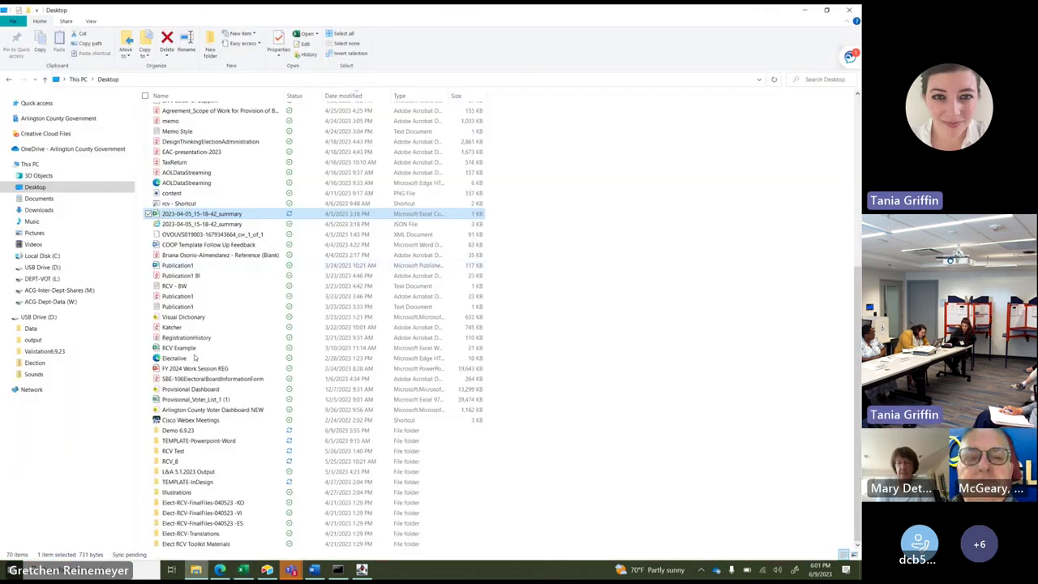
double_click(193, 461)
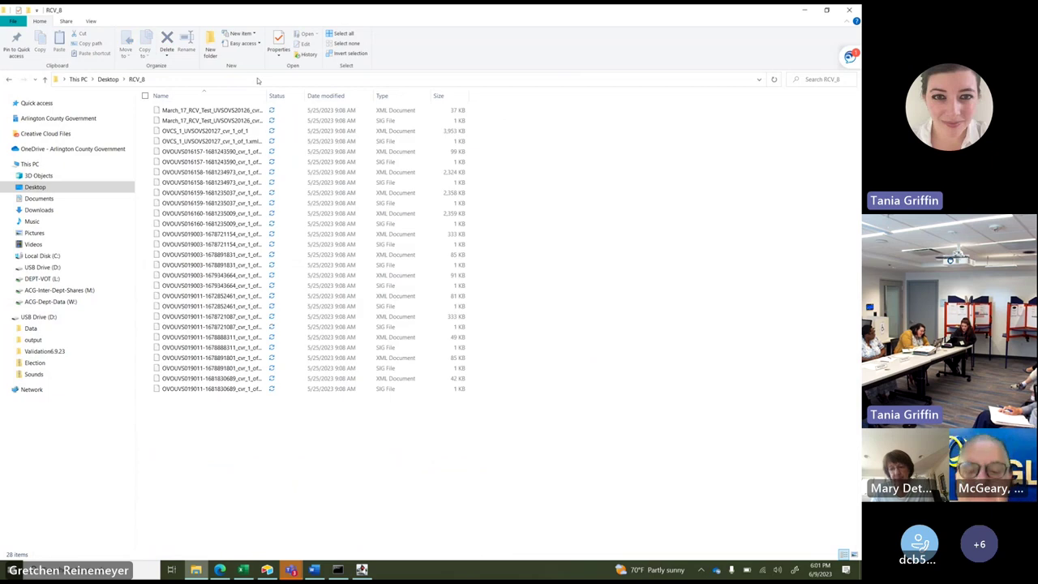
left_click_drag(328, 104, 334, 108)
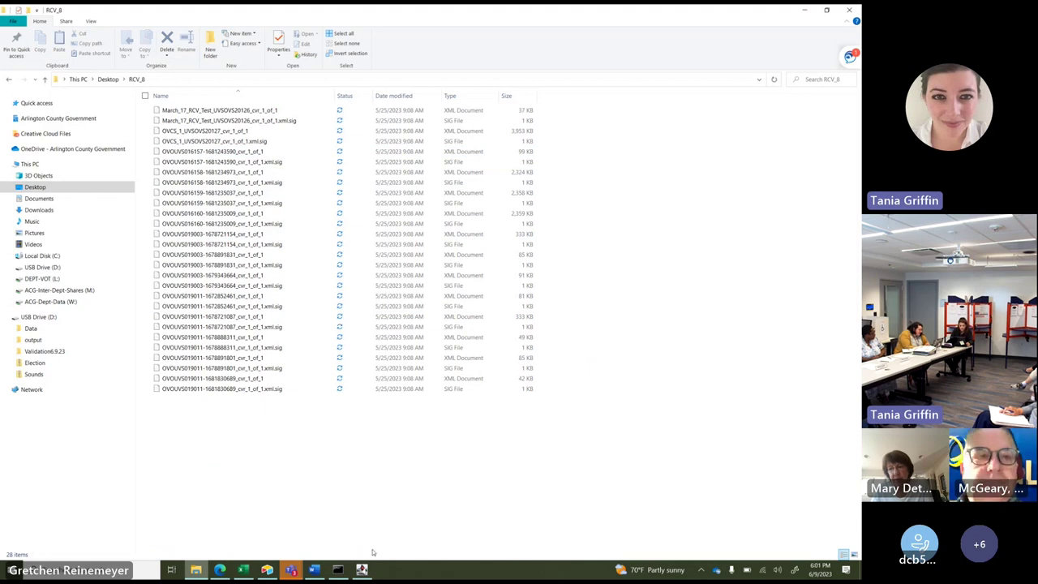
Switch to Universal RCV Tabulator, load the L&A 5.1.2023 config from the Desktop, and review its CVR files and contest info.
left_click(338, 569)
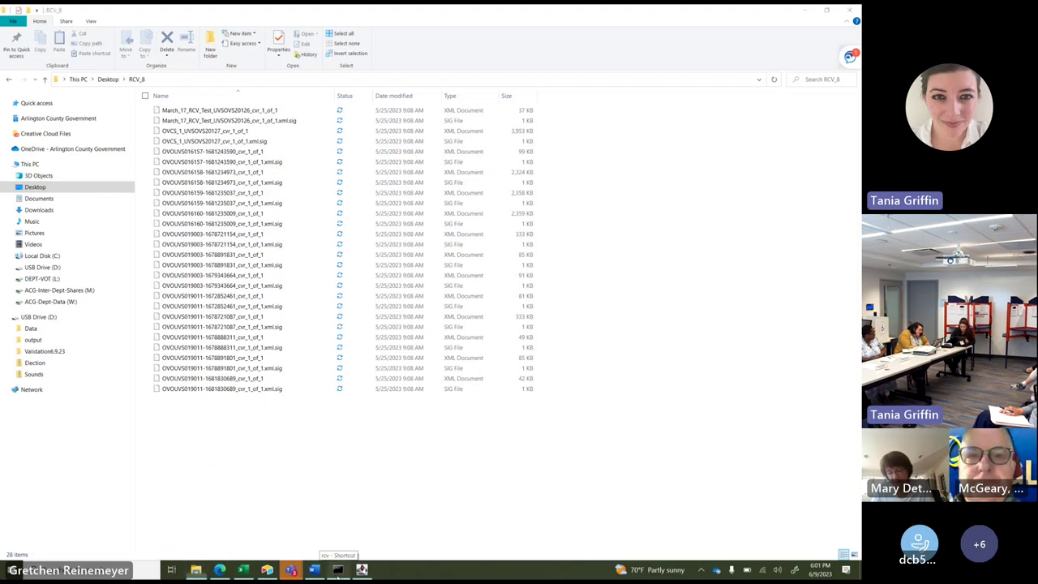
left_click(338, 570)
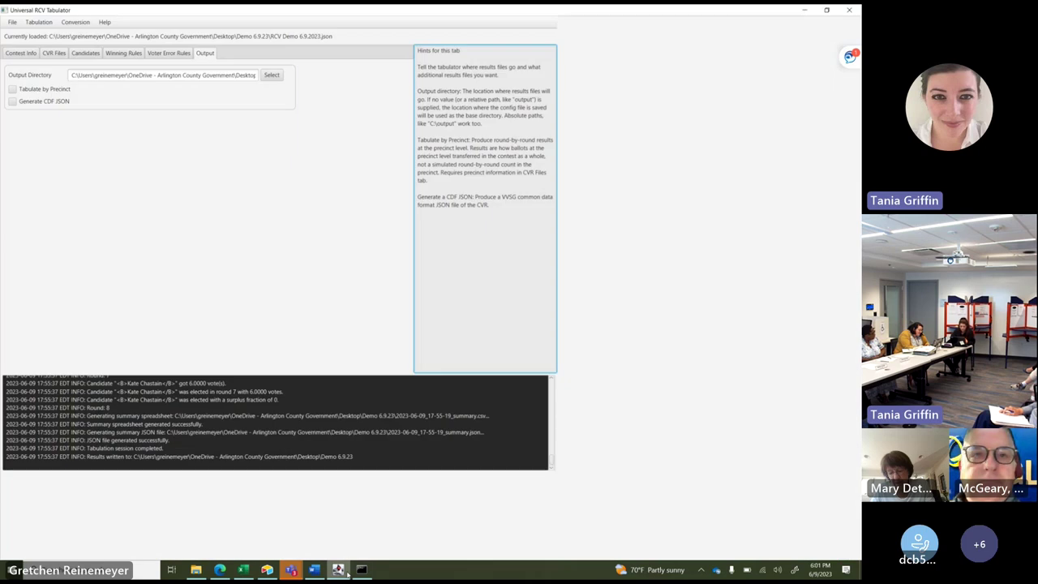
left_click(13, 22)
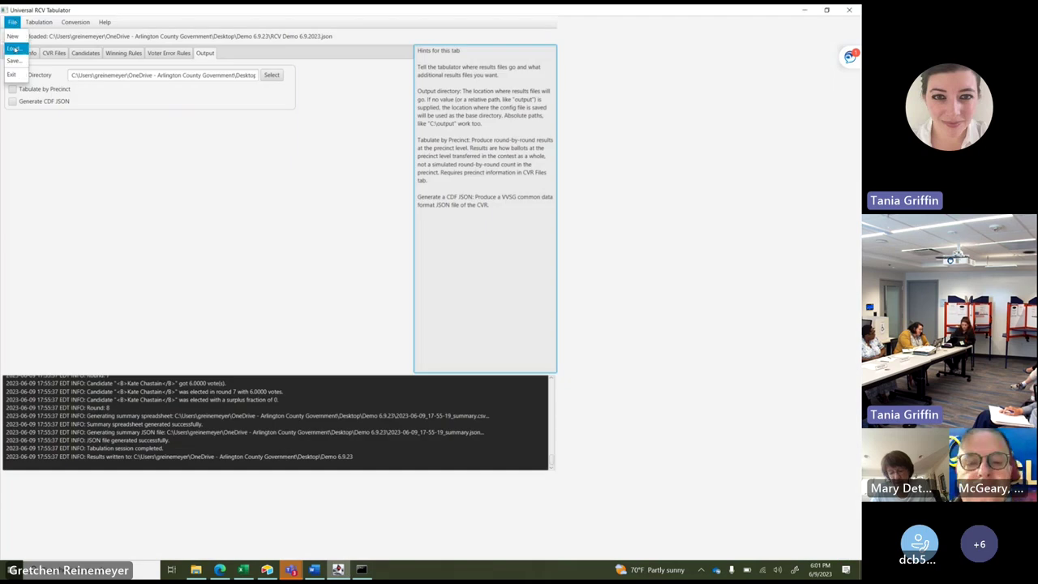
left_click(13, 48)
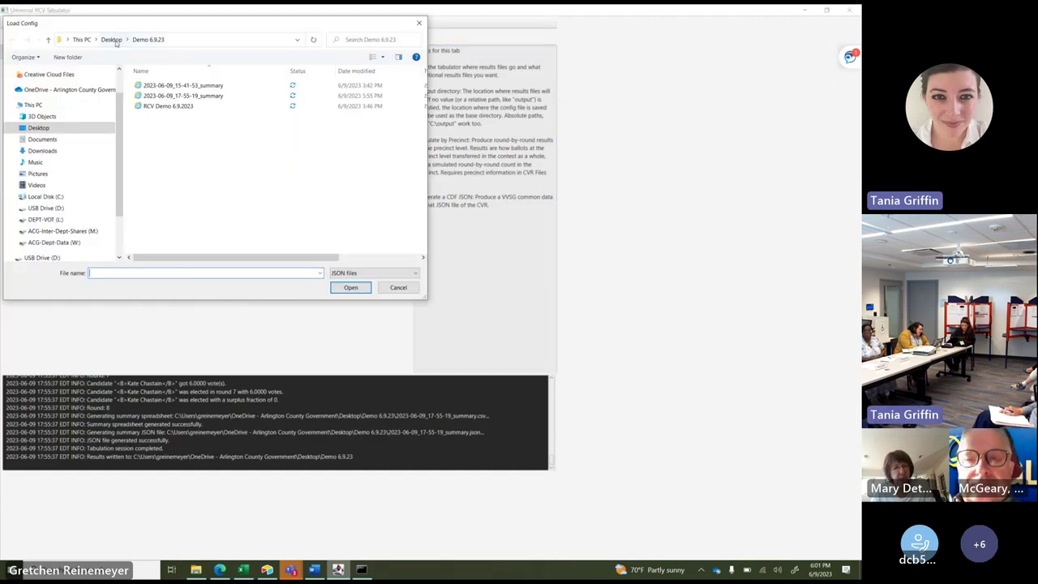
left_click(112, 39)
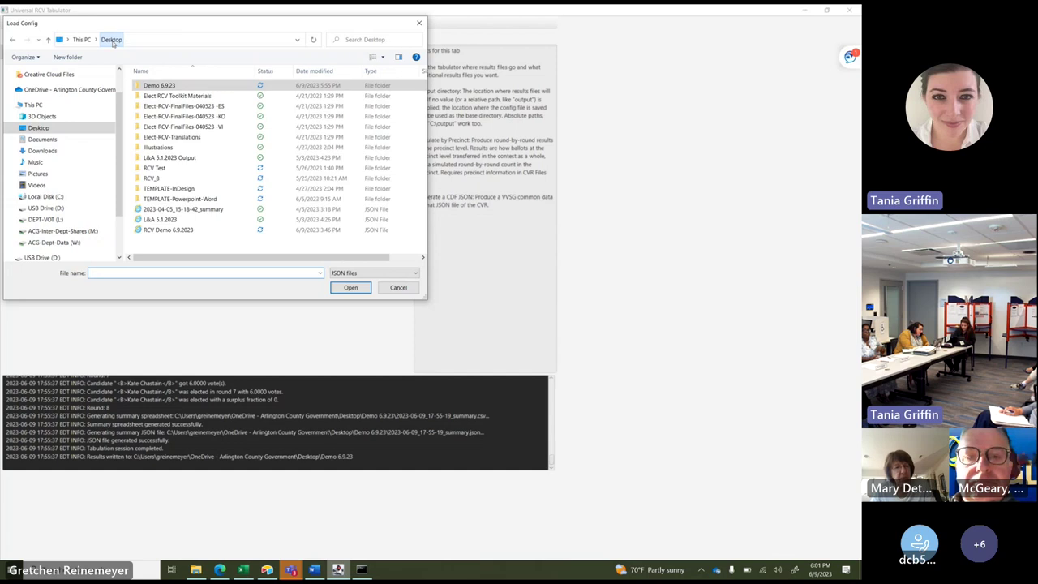
double_click(173, 178)
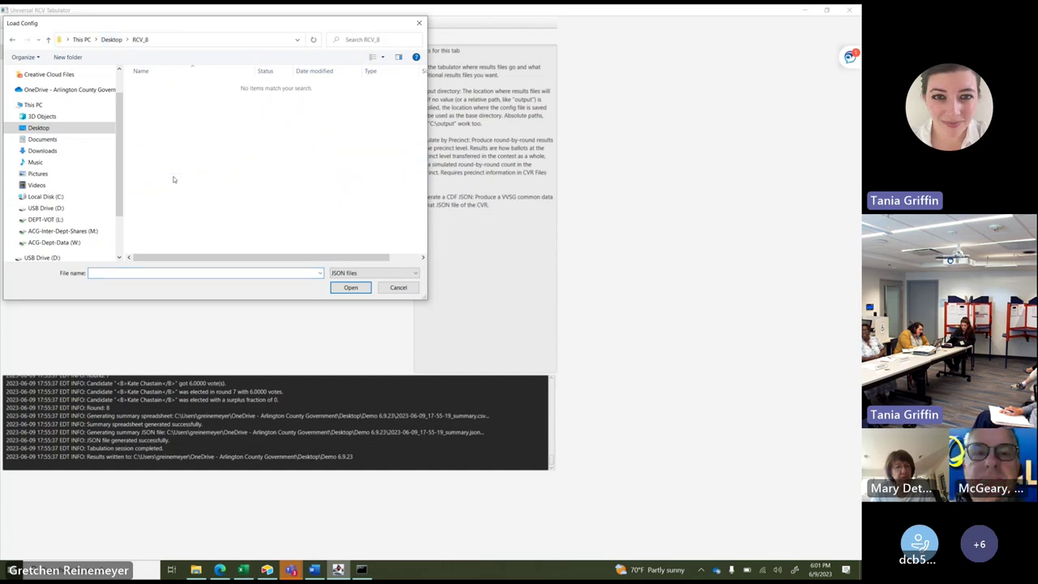
left_click(111, 39)
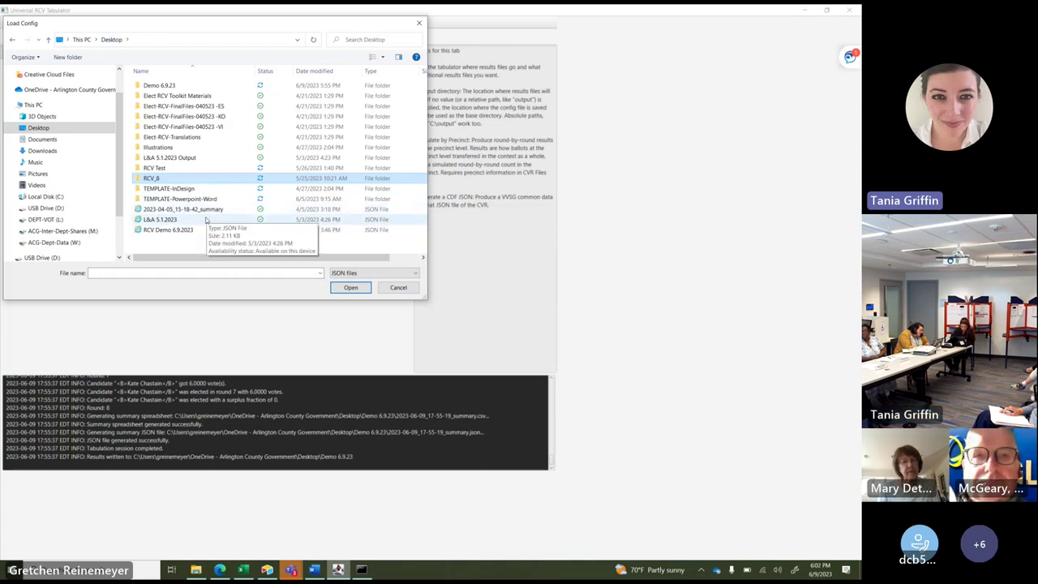
double_click(195, 219)
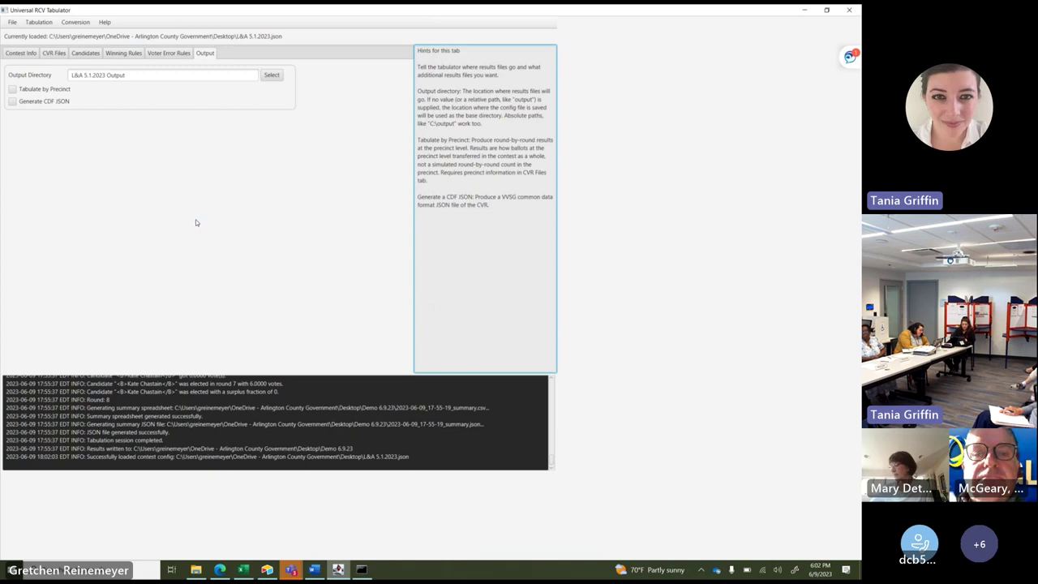
left_click(54, 52)
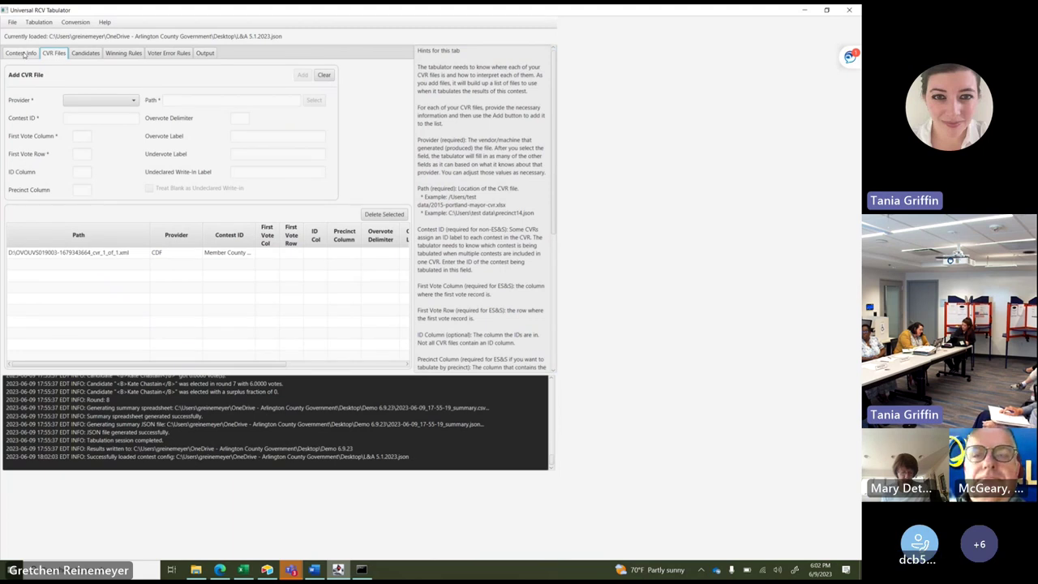
left_click(23, 53)
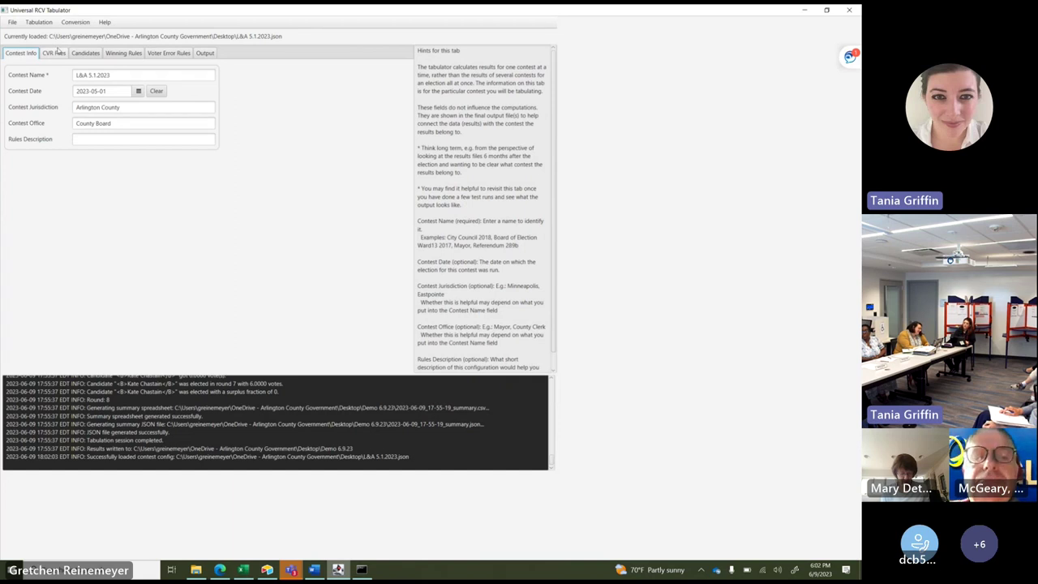
Load the TEST5.26 config from the RCV Test folder on the Desktop and view its CVR files.
left_click(11, 22)
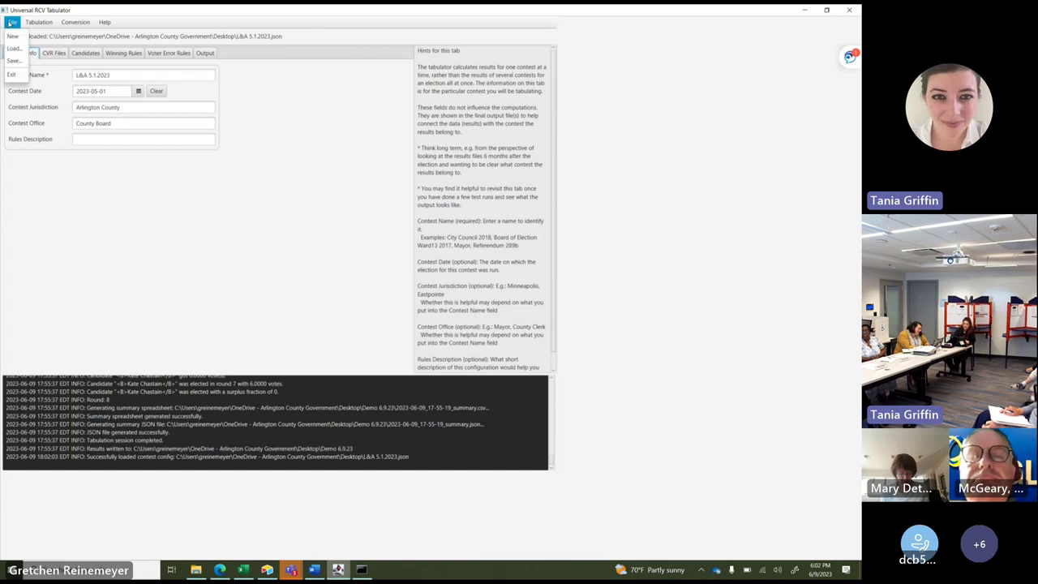
left_click(14, 48)
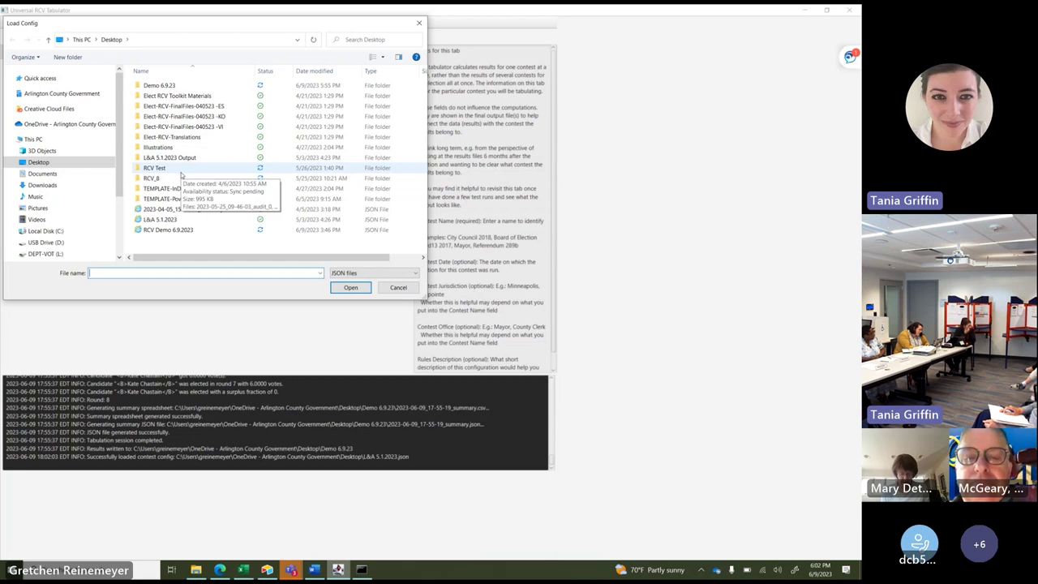
double_click(187, 159)
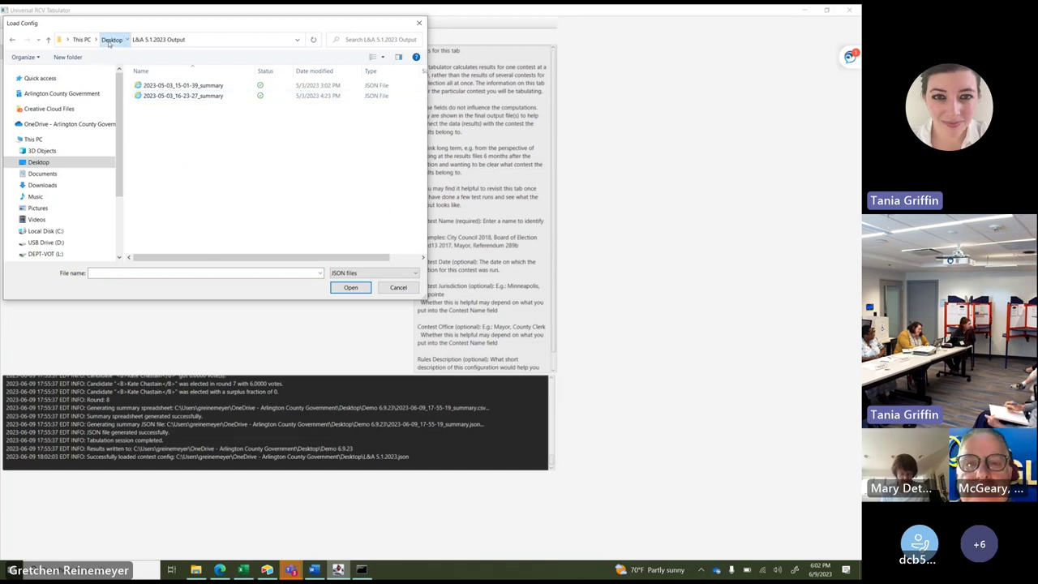
left_click(111, 39)
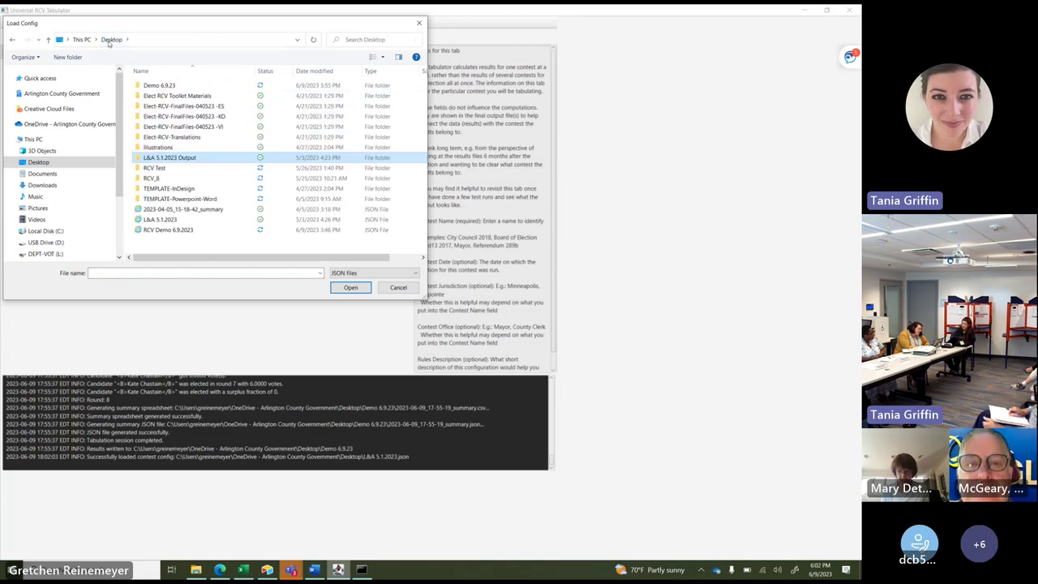
double_click(168, 172)
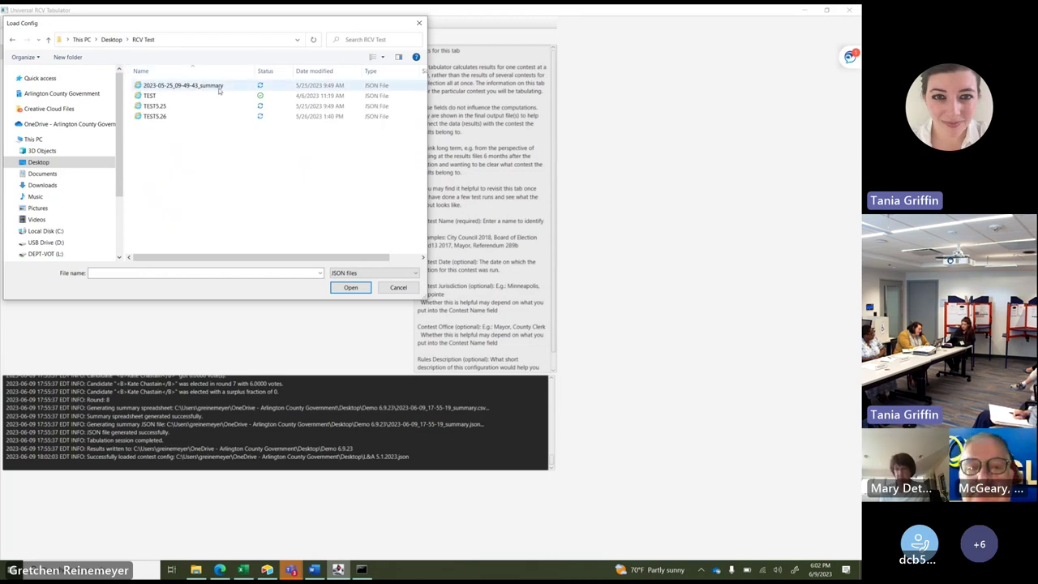
double_click(211, 118)
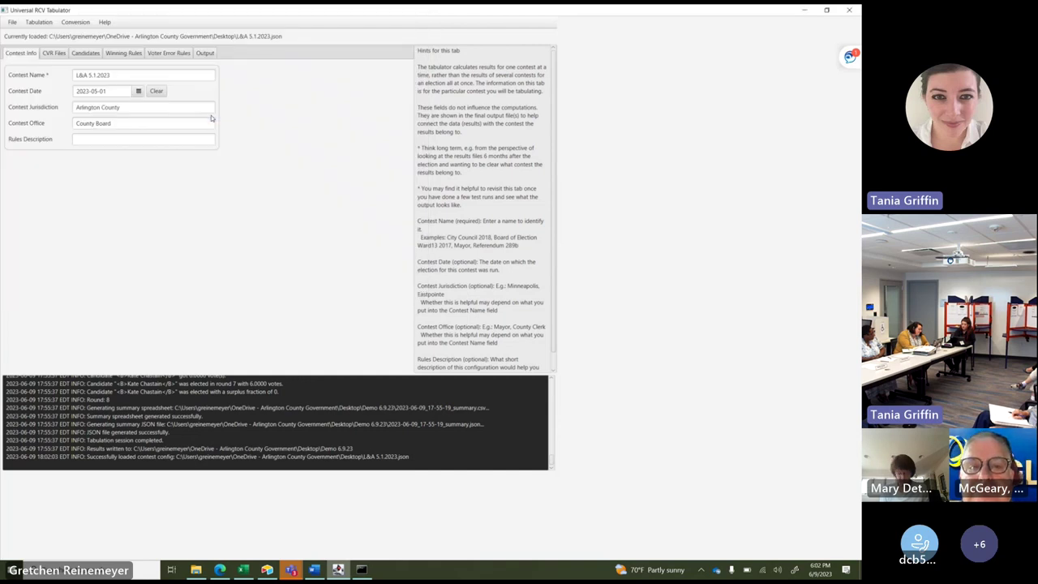
left_click(53, 53)
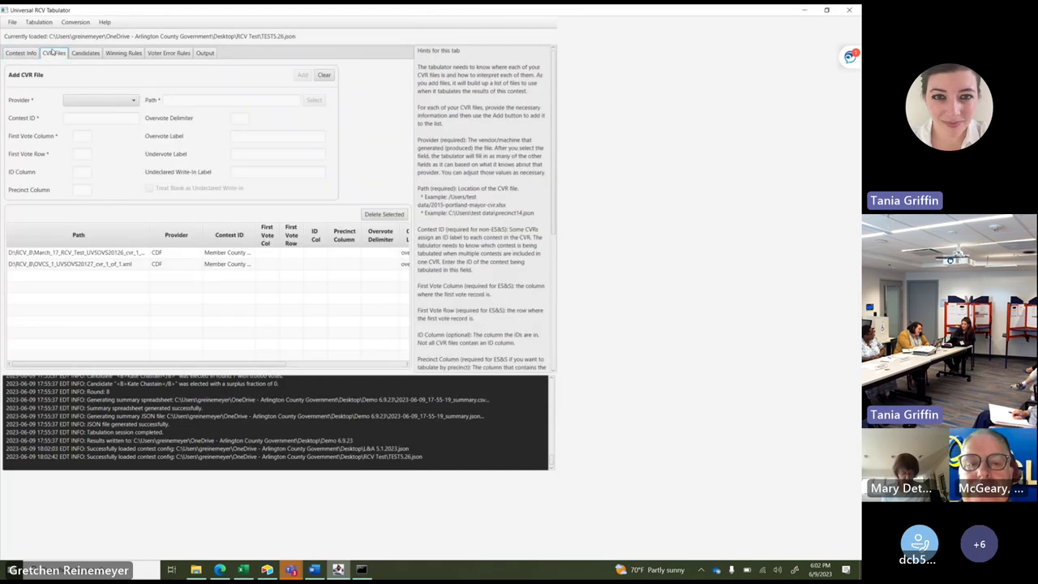
Check the output directory of the TEST5.26 config, keep its current folder, and run the tabulation.
left_click(204, 53)
left_click(272, 75)
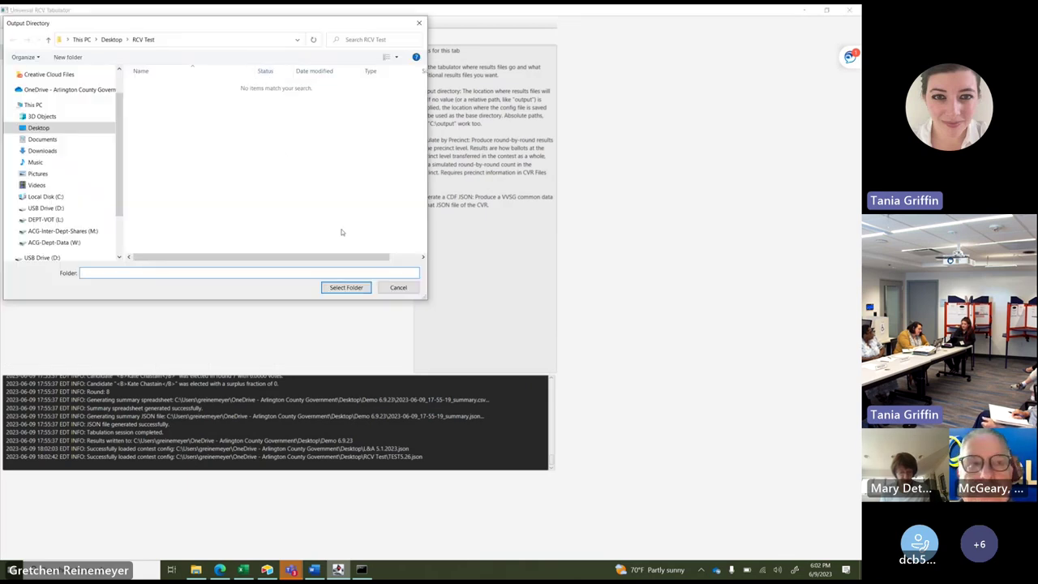
left_click(395, 287)
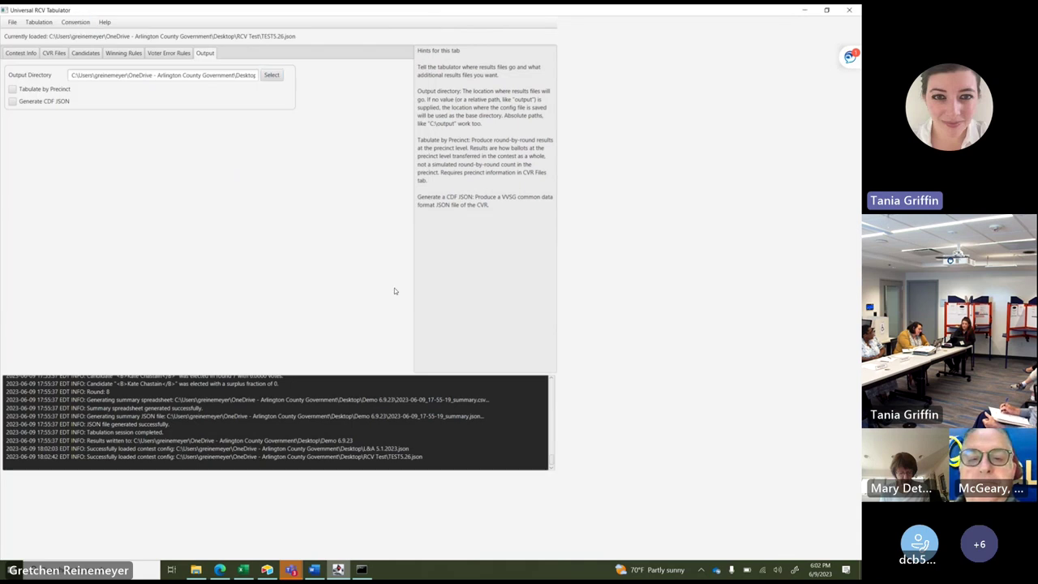
left_click(38, 22)
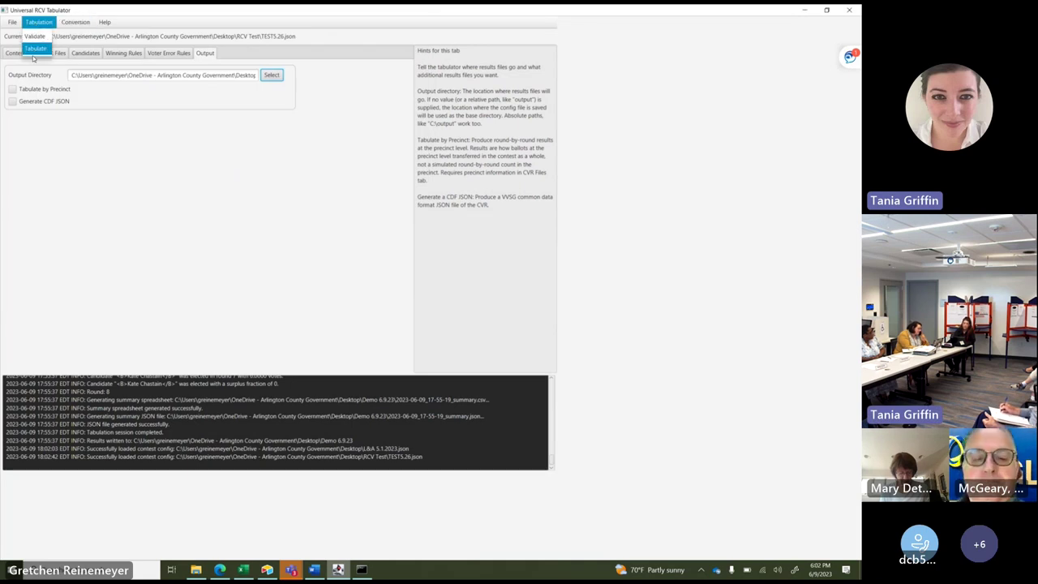
left_click(36, 49)
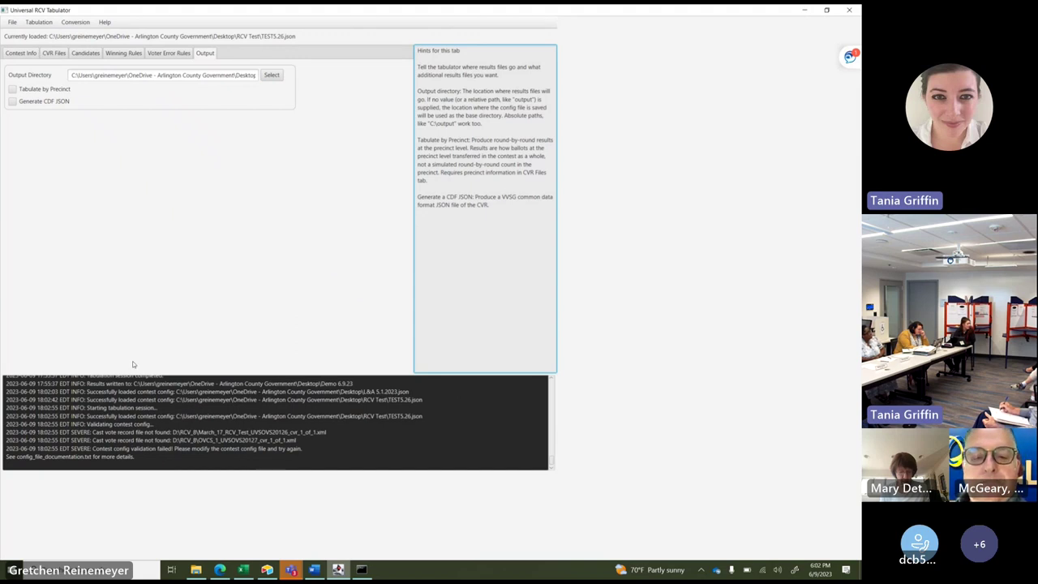
Review the CVR file paths, the candidate list and the winning rules of the TEST5.26 config.
left_click(61, 54)
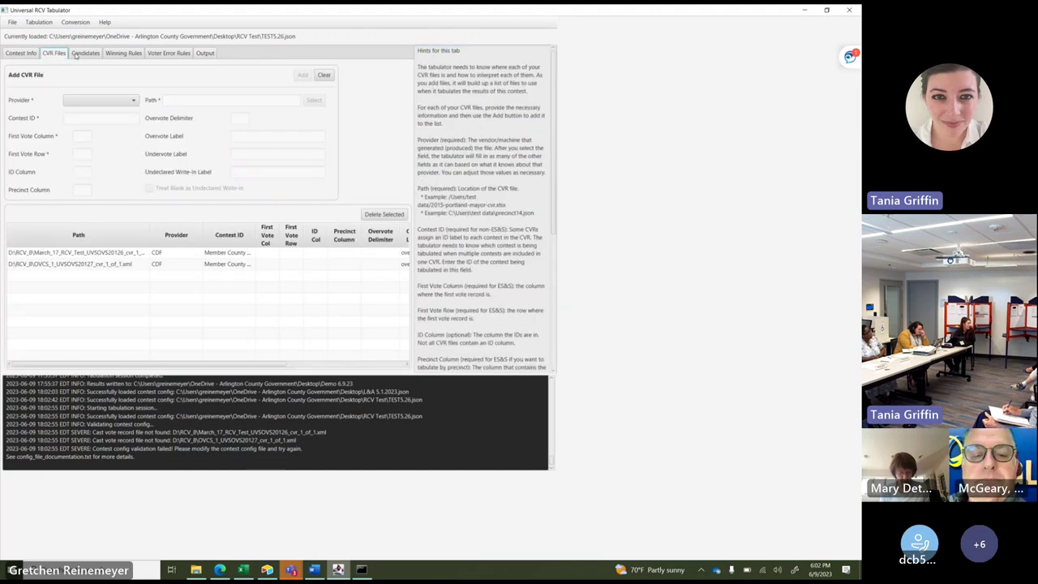
left_click(79, 54)
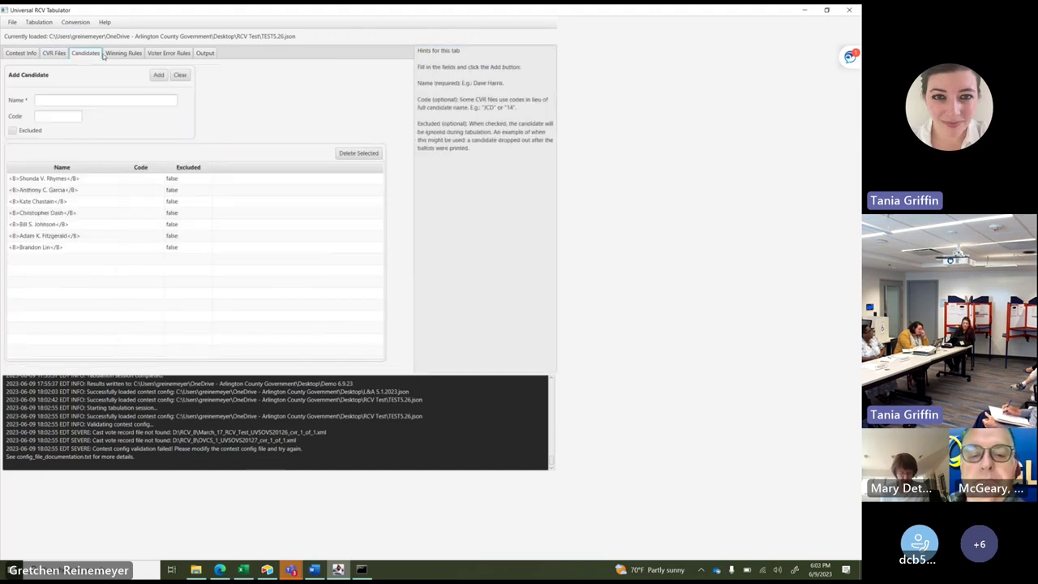
left_click(110, 55)
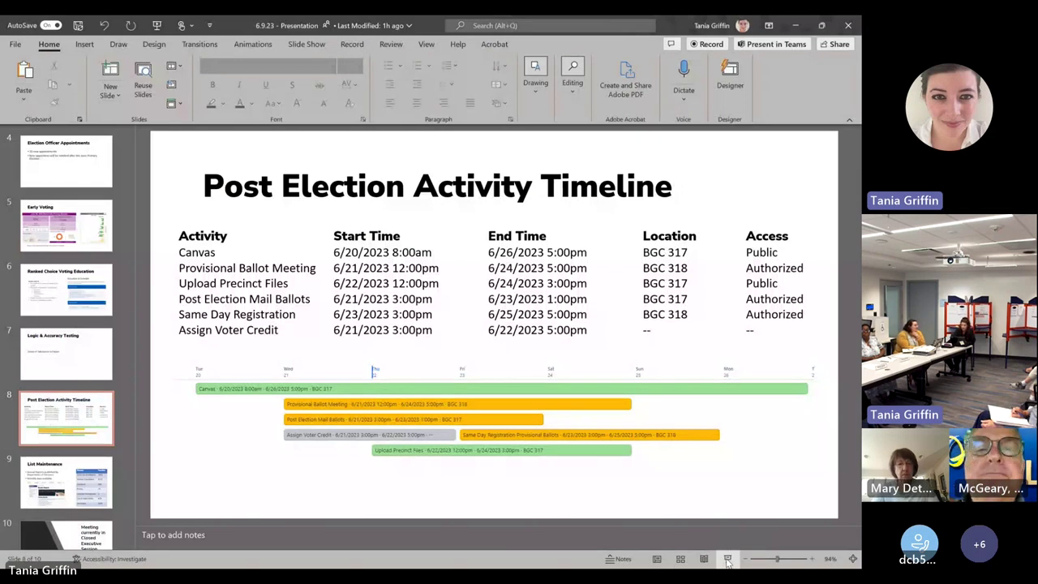
Start the PowerPoint slide show from the Post Election Activity Timeline slide.
left_click(727, 559)
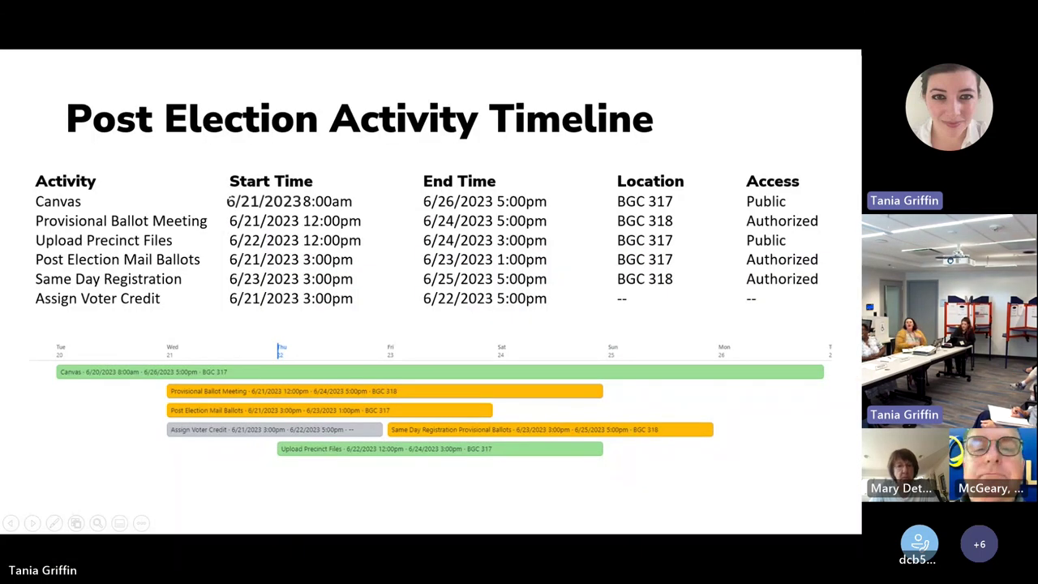